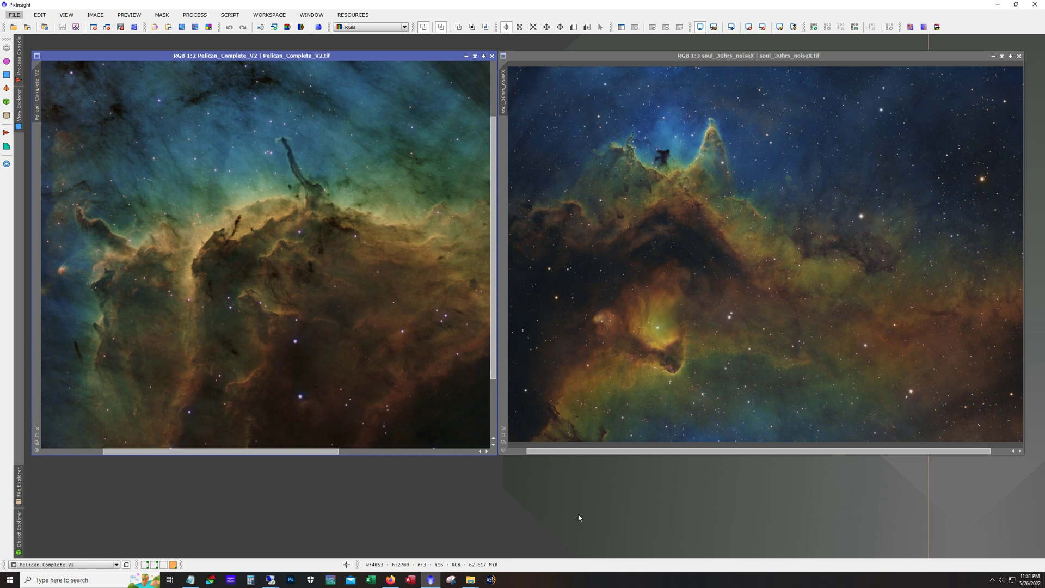
Switch to the workspace with the colour swatches and start a real-time curves preview of the green image
click(145, 565)
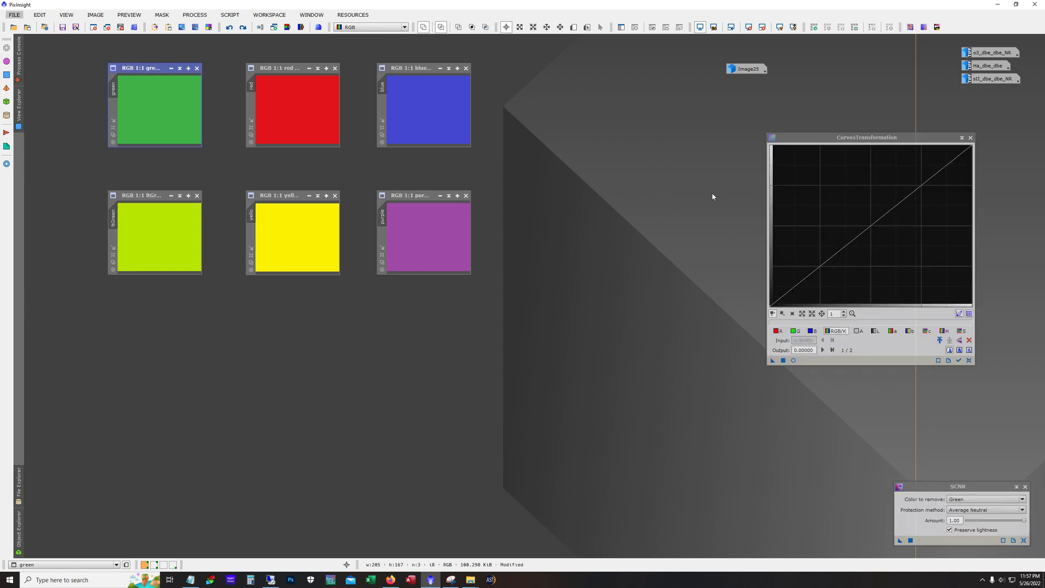
click(793, 360)
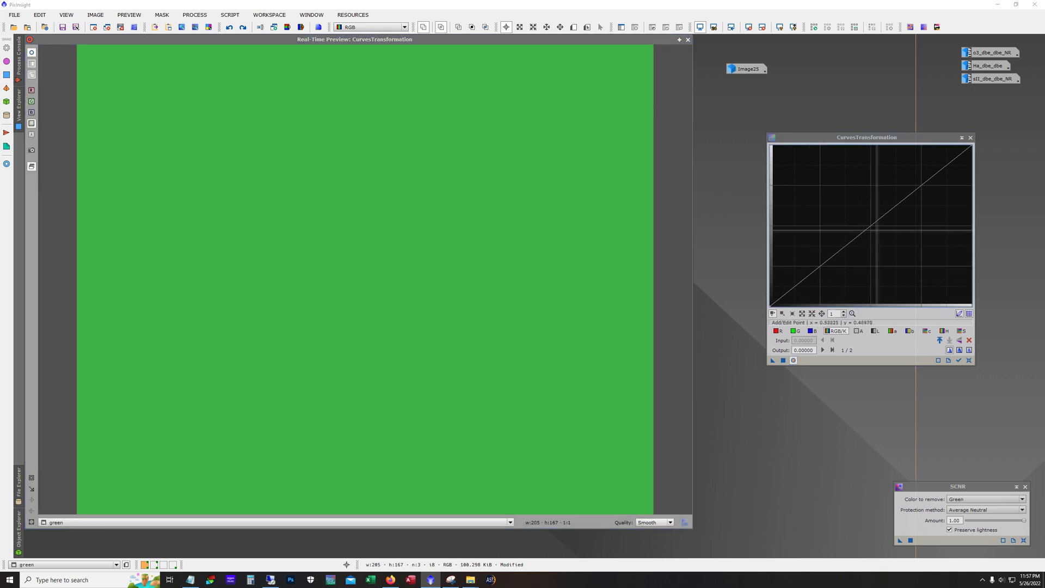
Try brightening the green image by pulling the RGB/K curve's midpoint up to about input 0.375, output 0.694, and remove the point
drag(871, 223, 848, 197)
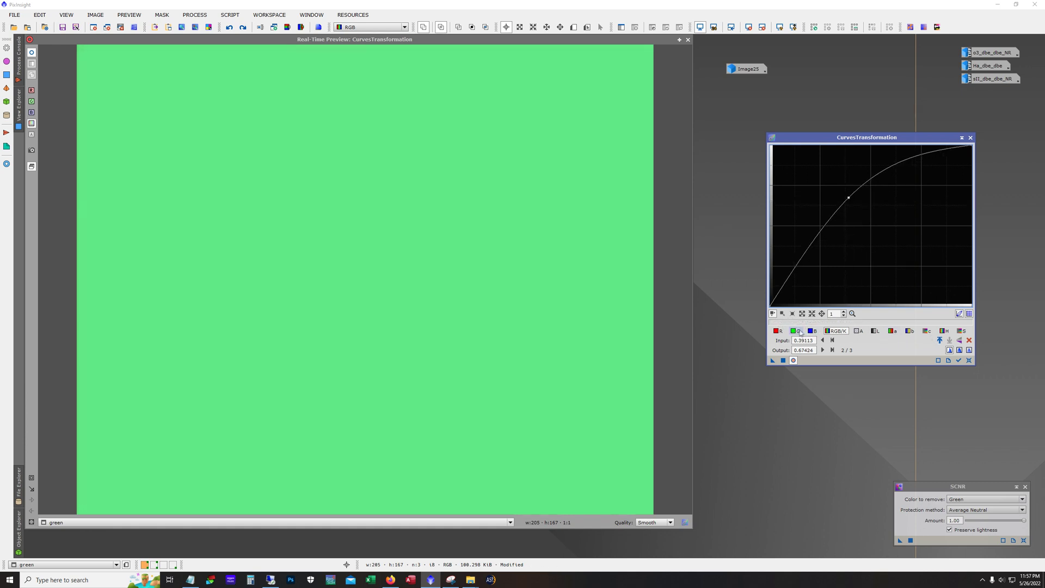
drag(848, 197, 845, 195)
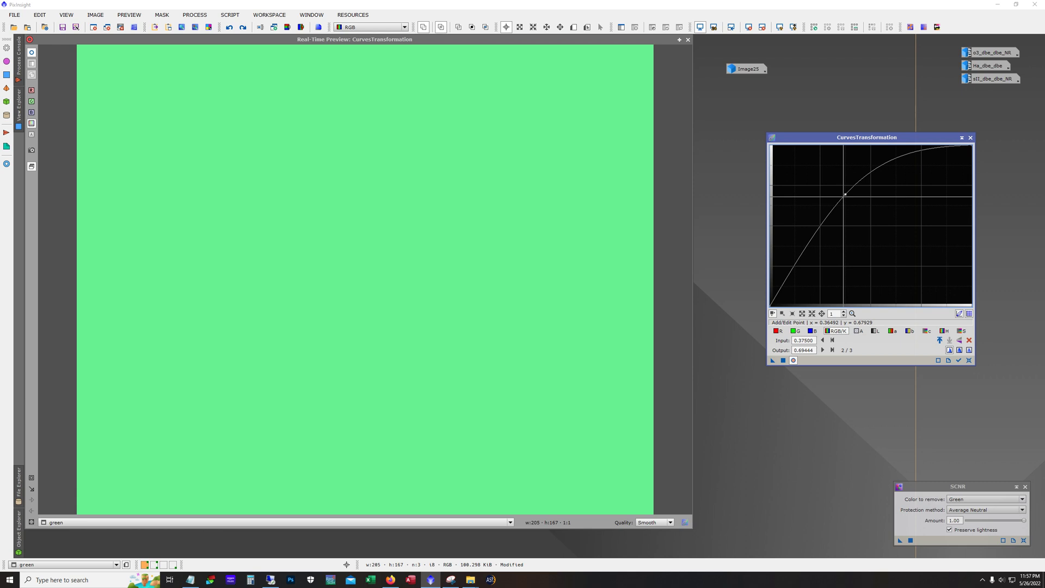
drag(844, 195, 862, 208)
ctrl+click(862, 208)
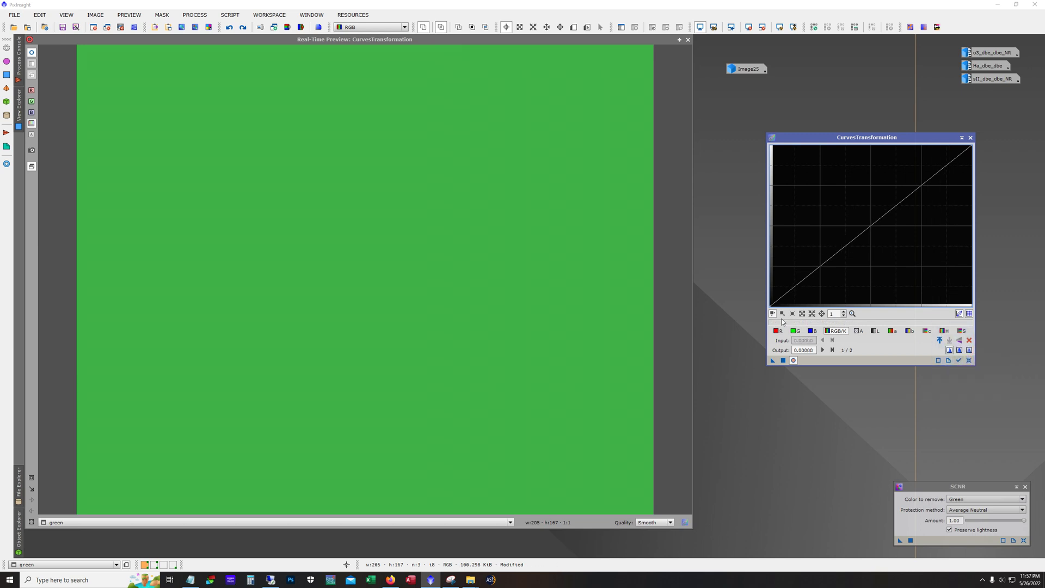
Try a midpoint on the green channel curve at about input 0.478, output 0.467, and reset the curves
click(795, 330)
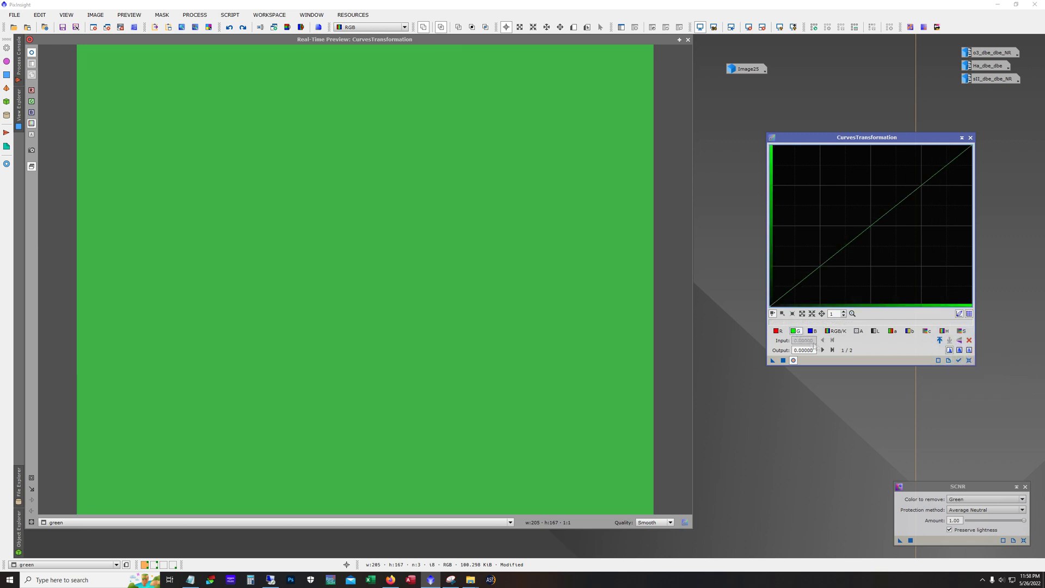
click(863, 222)
mouse_move(863, 222)
mouse_down()
mouse_move(833, 202)
mouse_move(813, 169)
mouse_move(821, 198)
mouse_move(782, 184)
mouse_move(824, 195)
mouse_move(836, 223)
mouse_move(940, 288)
mouse_move(956, 283)
mouse_move(877, 251)
mouse_move(866, 230)
mouse_up()
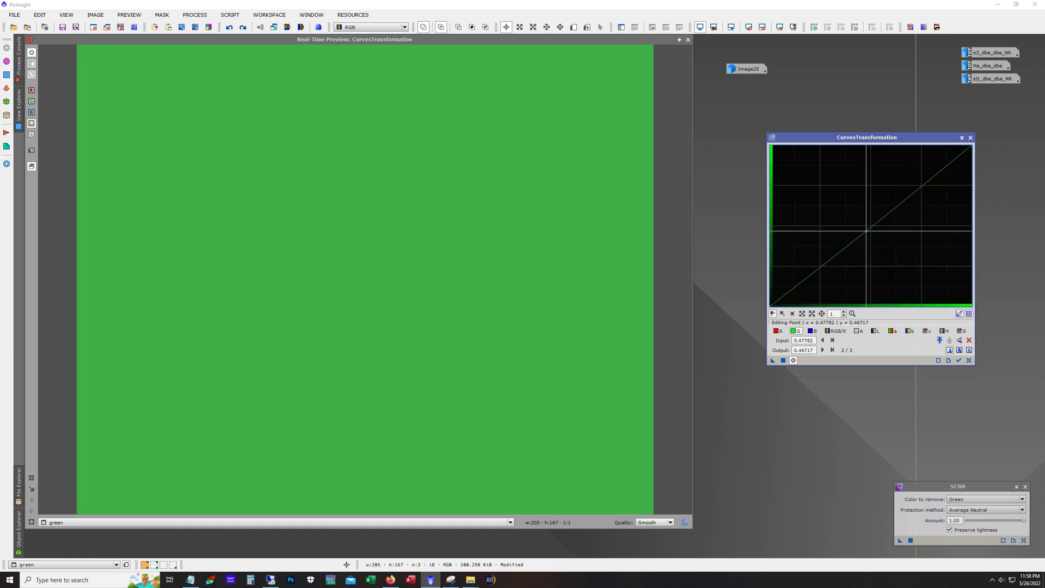
click(969, 359)
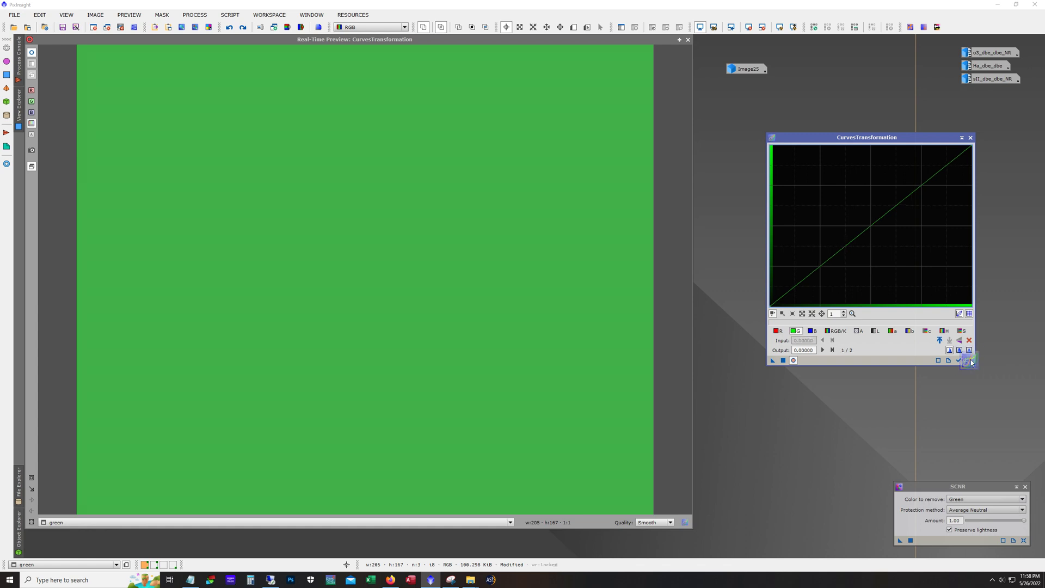
Close CurvesTransformation and the real-time preview, and invert the green image's colours
click(970, 137)
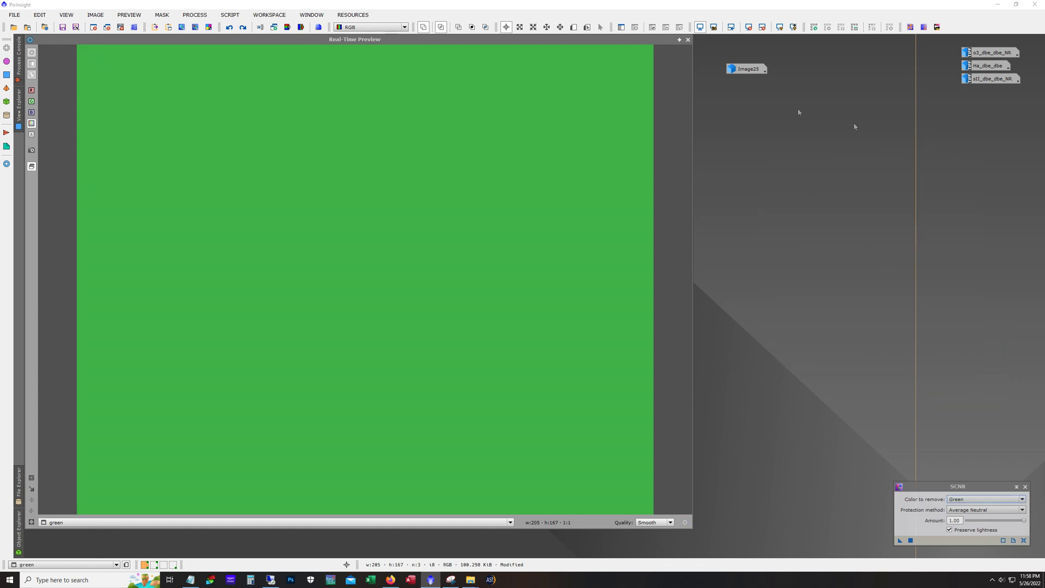
click(688, 39)
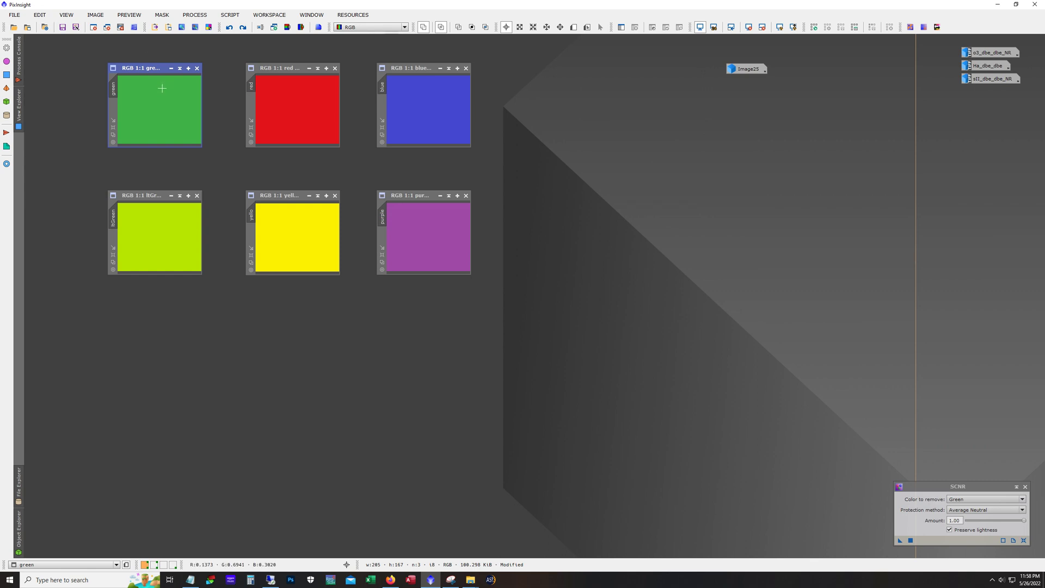
key(ctrl+i)
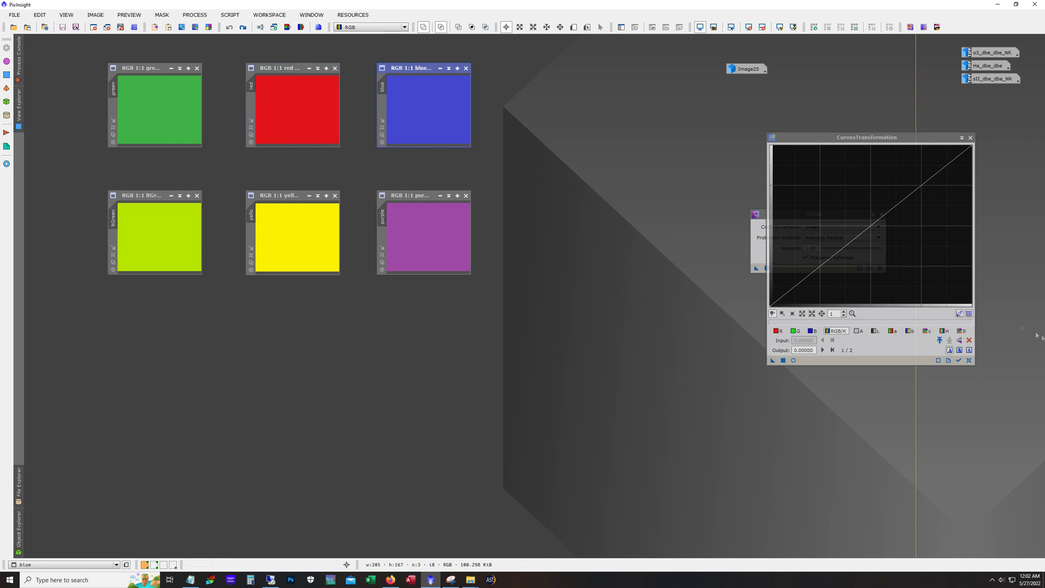
Preview the blue image in real time and try lightening it with an RGB/K curve point at about input 0.361, output 0.669
click(793, 360)
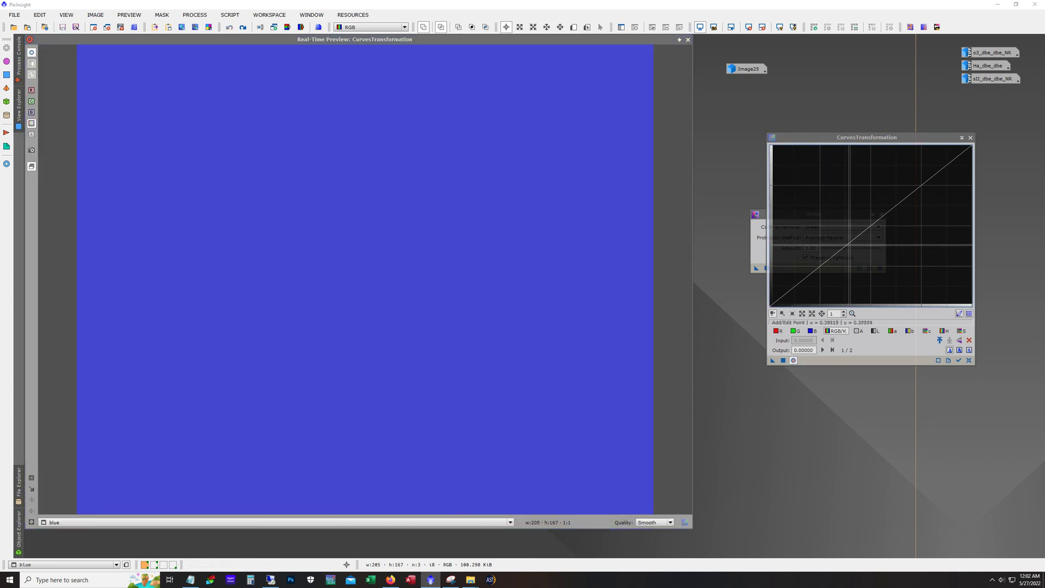
drag(867, 229, 836, 193)
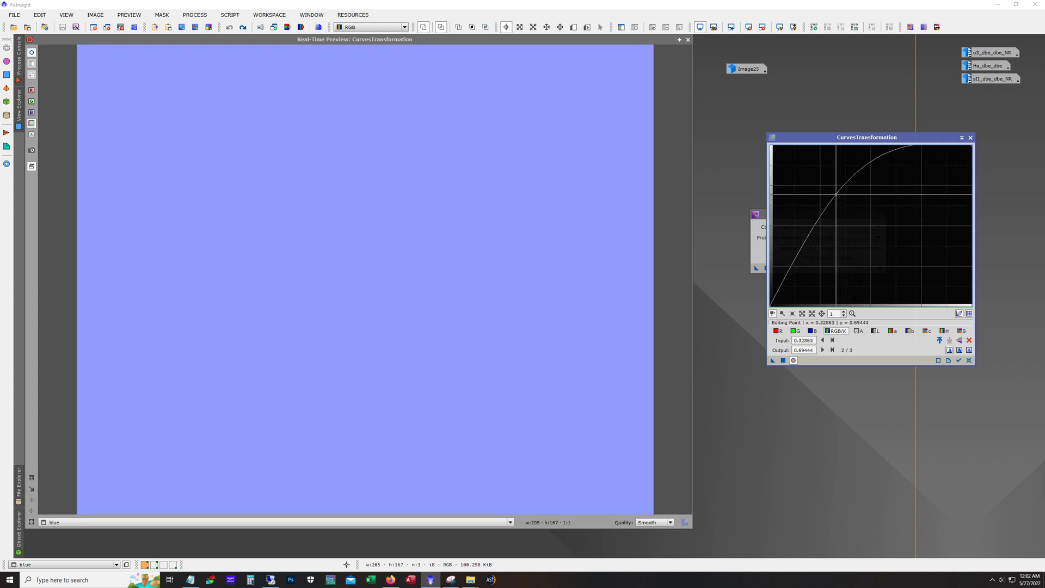
mouse_move(836, 194)
mouse_down()
mouse_move(840, 209)
mouse_move(826, 192)
mouse_move(836, 196)
mouse_up()
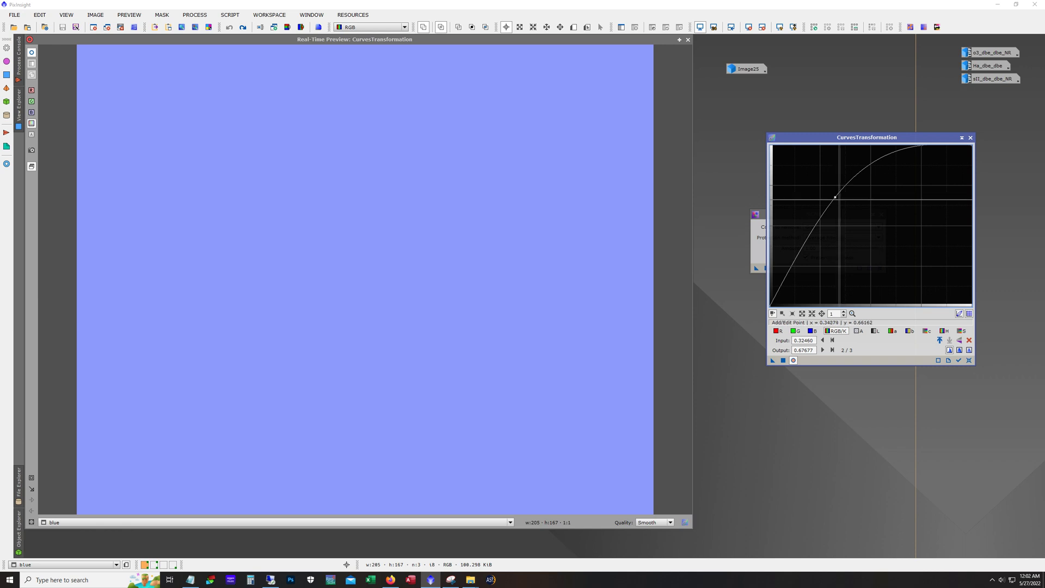
mouse_move(835, 196)
mouse_down()
mouse_move(862, 231)
mouse_move(842, 198)
mouse_up()
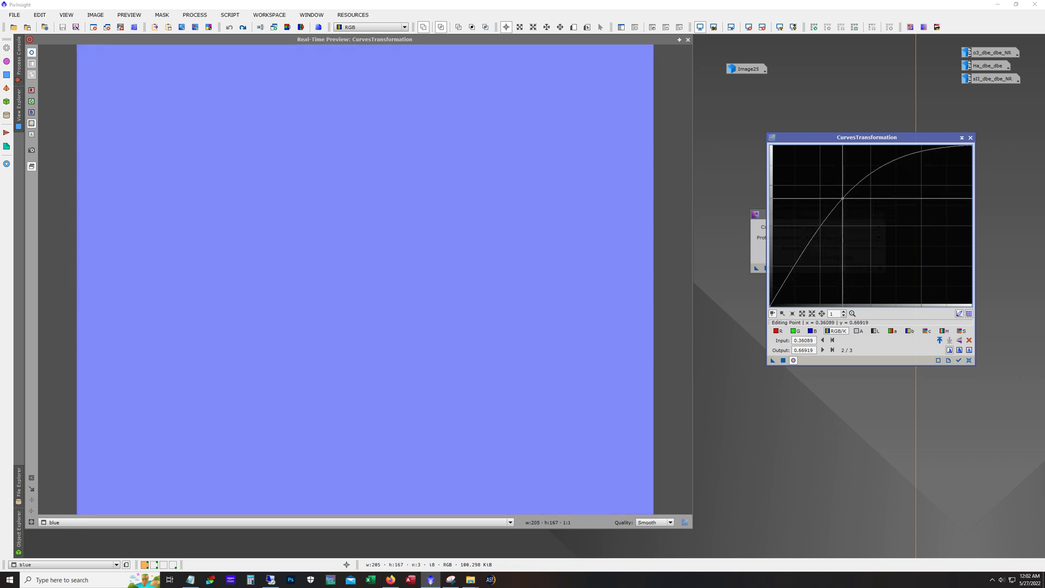
Try darkening the blue image with the RGB/K point at about input 0.736, output 0.167, then reset the curve and close the preview
drag(842, 198, 918, 280)
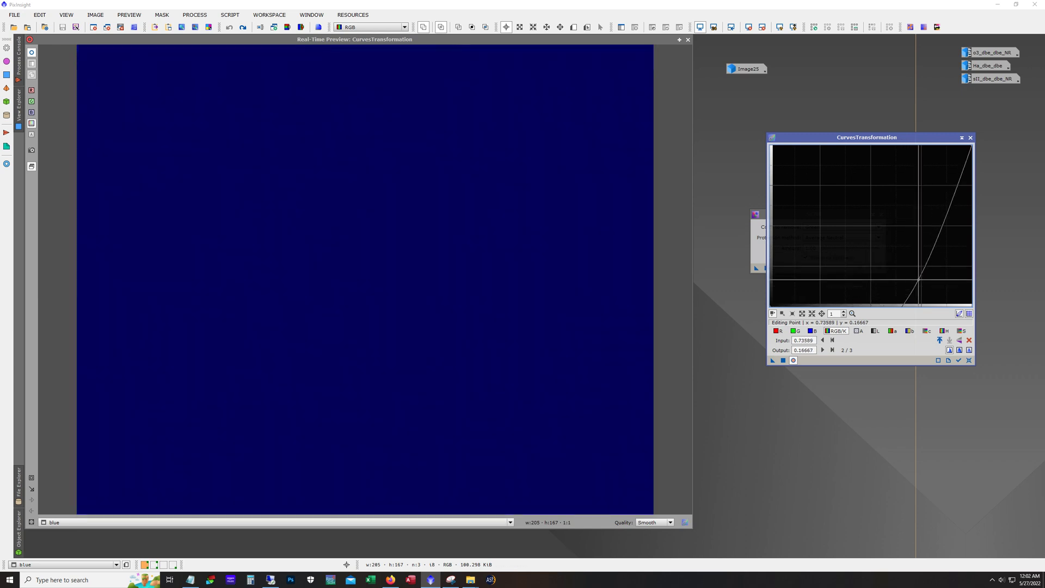
click(969, 359)
click(688, 40)
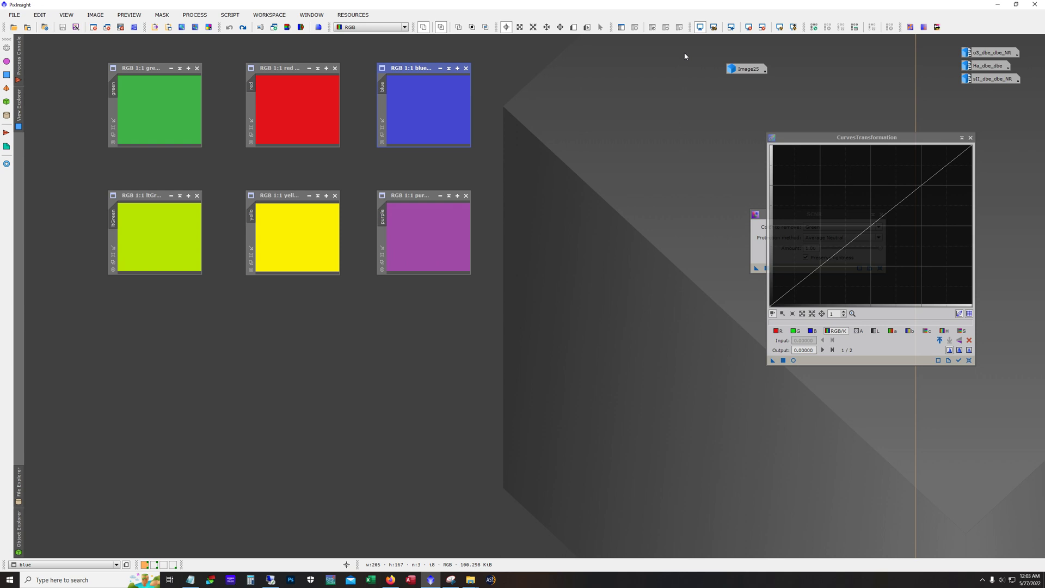
Invert the blue image's colours and undo the inversion
key(ctrl+i)
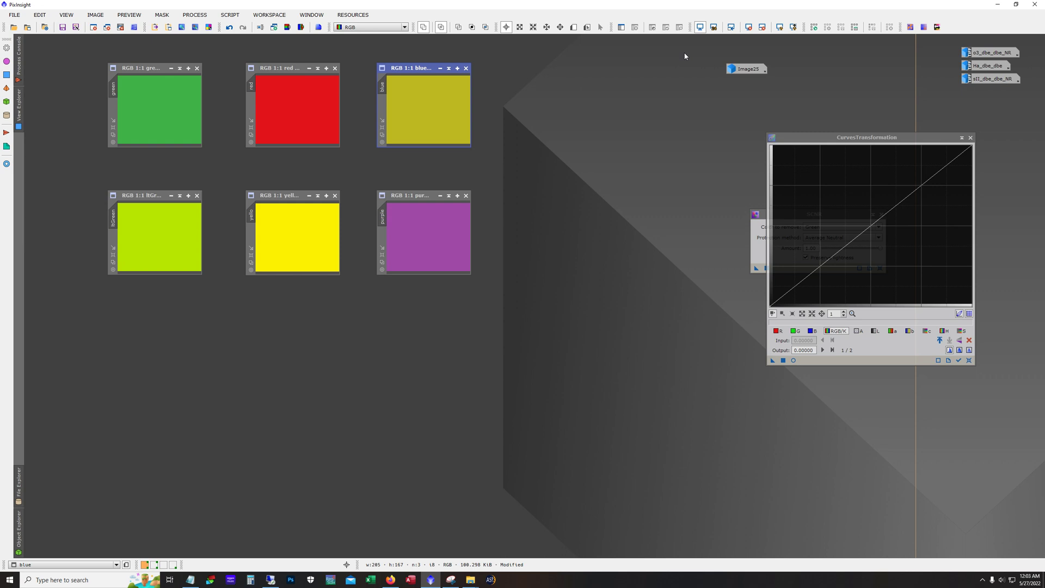
key(ctrl+z)
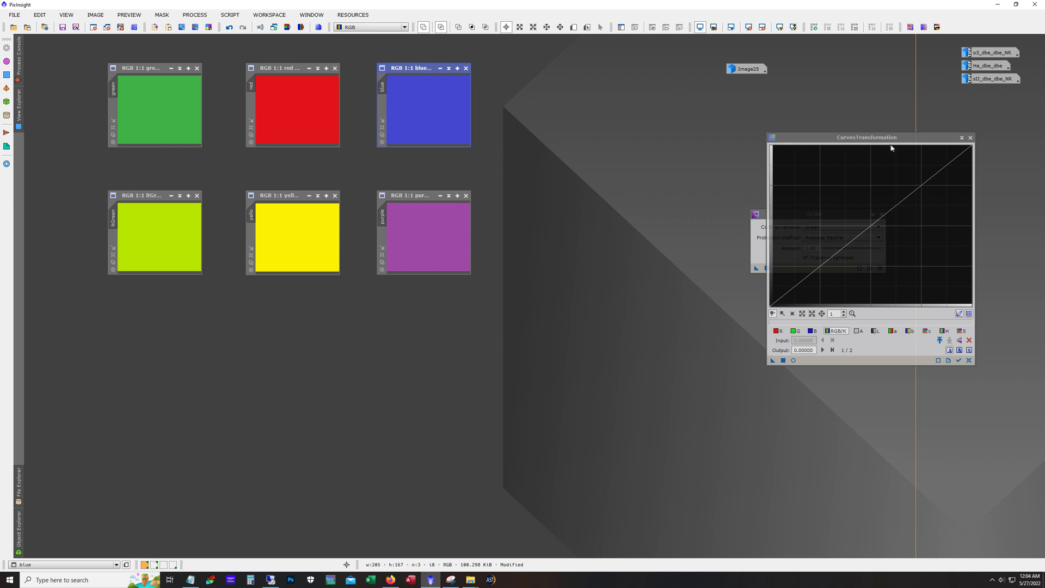
Apply SCNR removing green with Average Neutral protection at amount 1.00 to the green, light green and yellow images
drag(892, 138, 929, 231)
drag(804, 216, 644, 123)
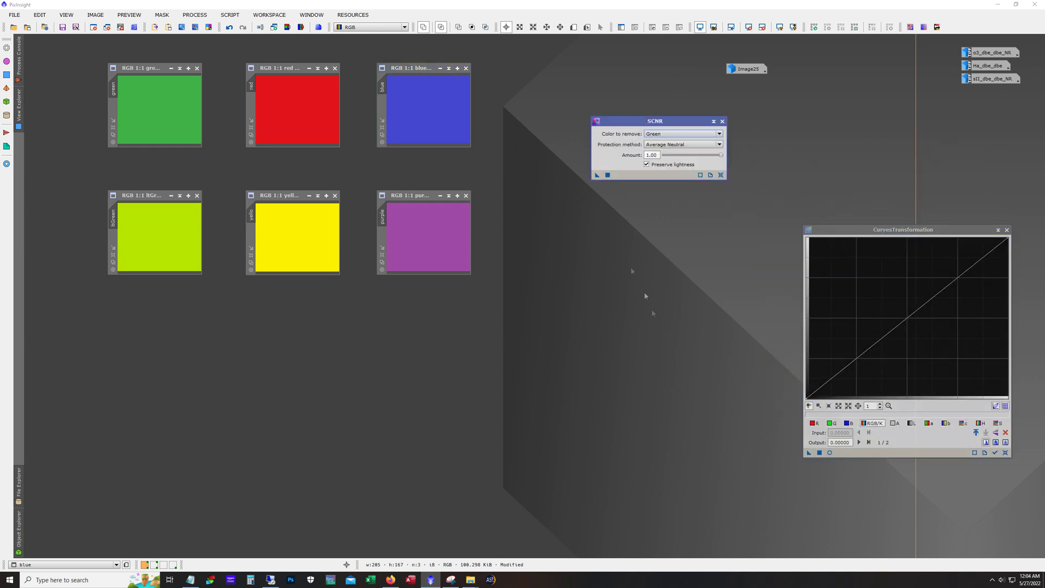
drag(597, 175, 178, 115)
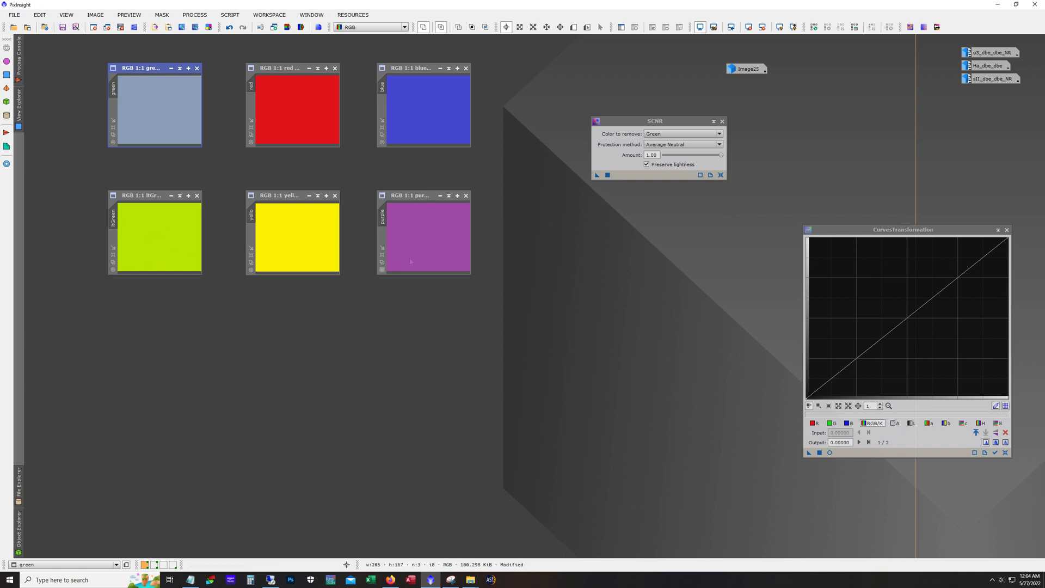
drag(597, 178, 182, 225)
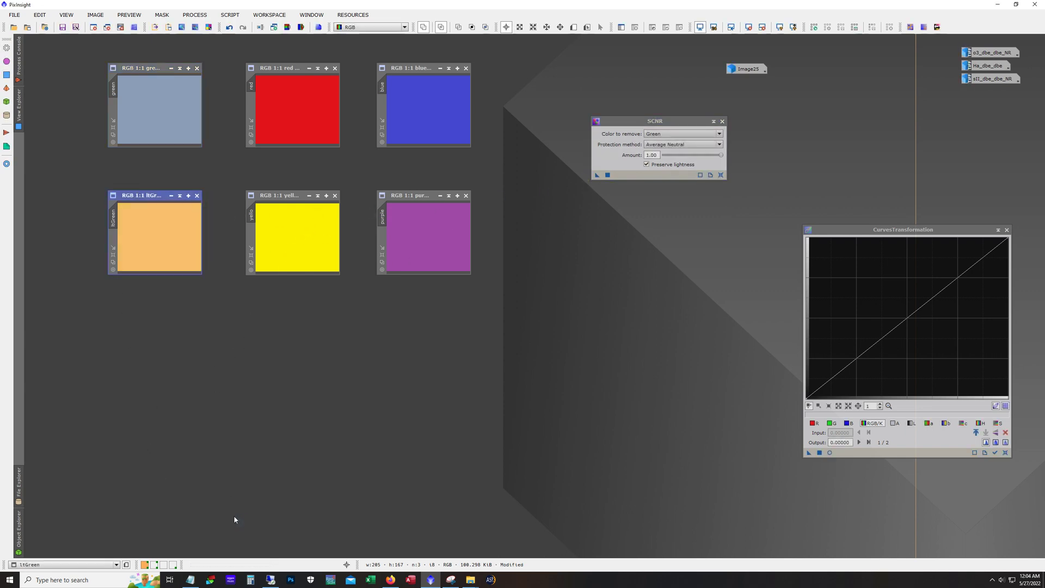
drag(597, 174, 301, 219)
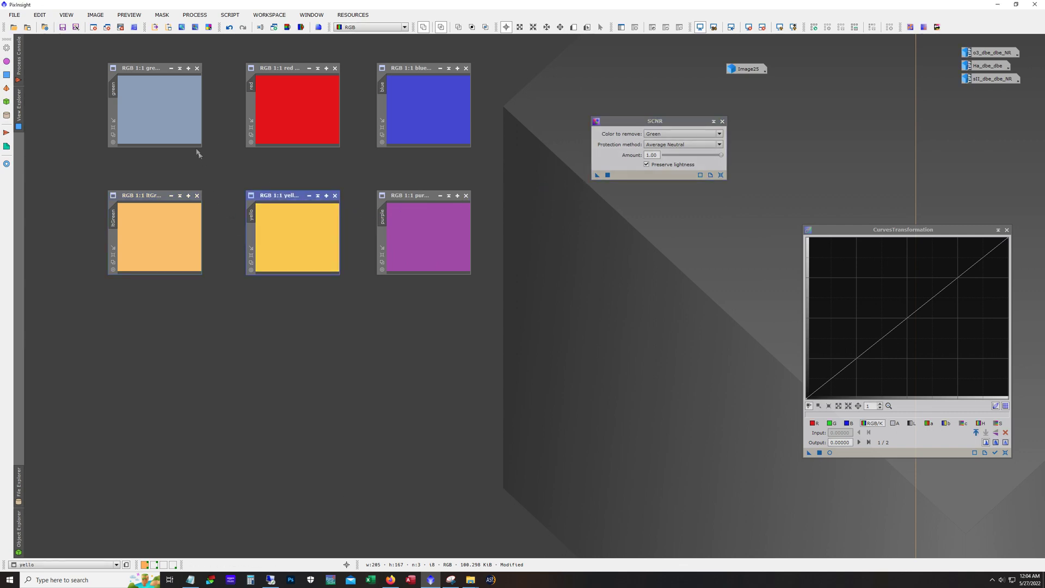
drag(217, 155, 235, 209)
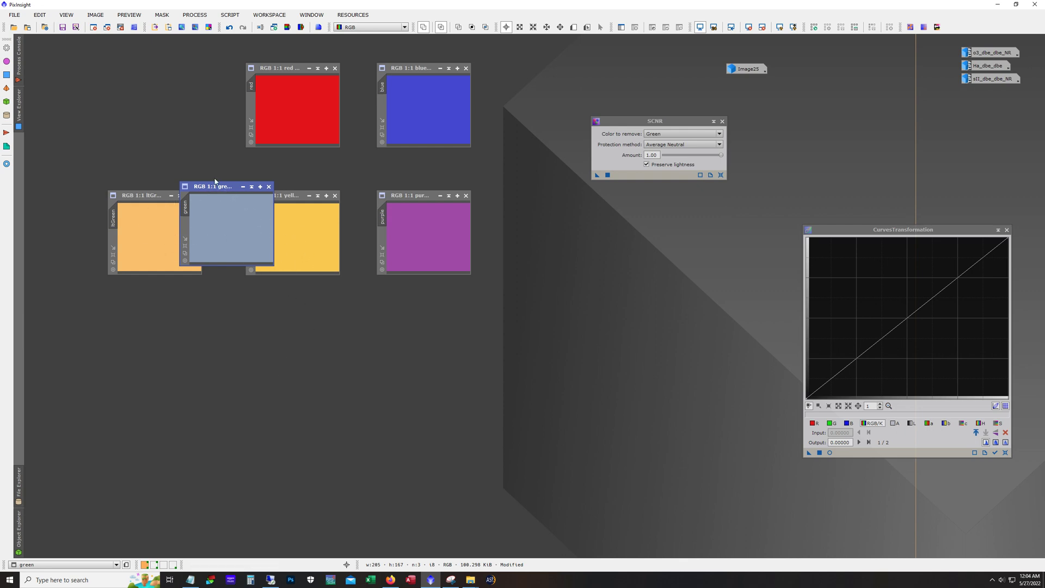
drag(222, 188, 151, 71)
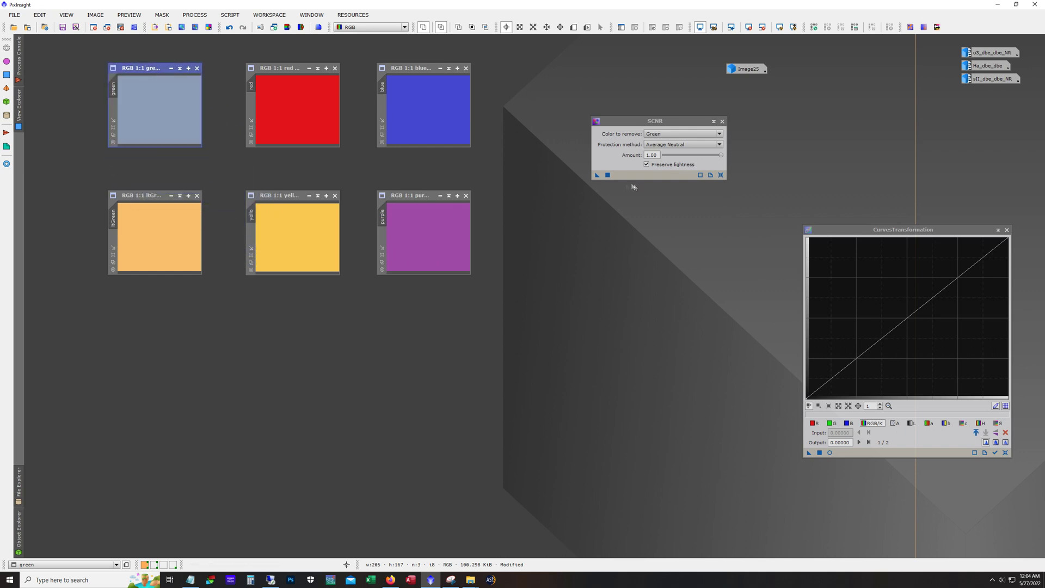
Apply the same green-removing SCNR to the purple image
click(438, 243)
drag(460, 219, 536, 216)
drag(601, 173, 467, 235)
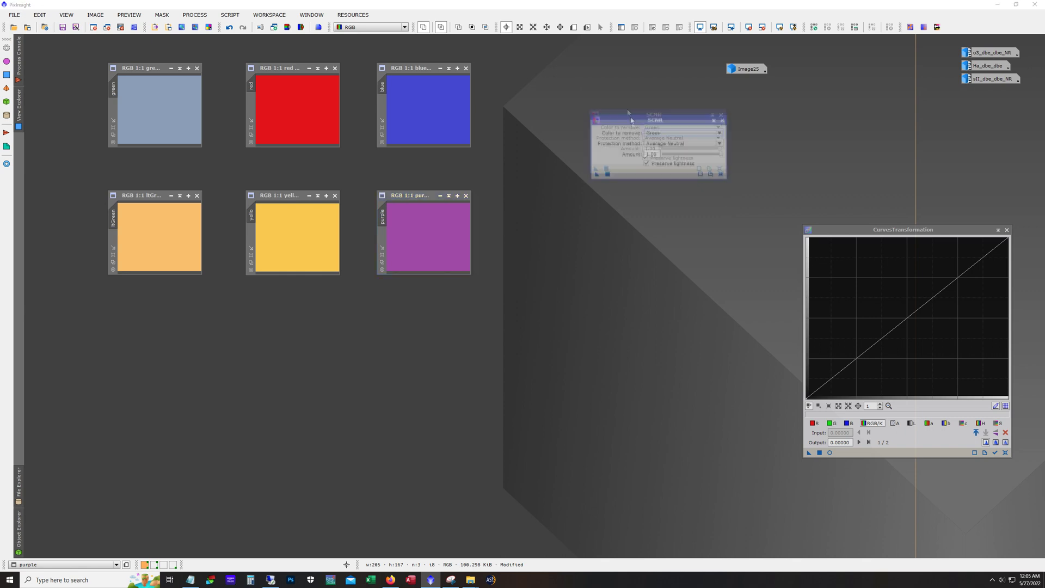
Move SCNR out of the way, restore the minimized Image25, and enlarge its view to 1:3
drag(632, 127, 586, 48)
double_click(732, 69)
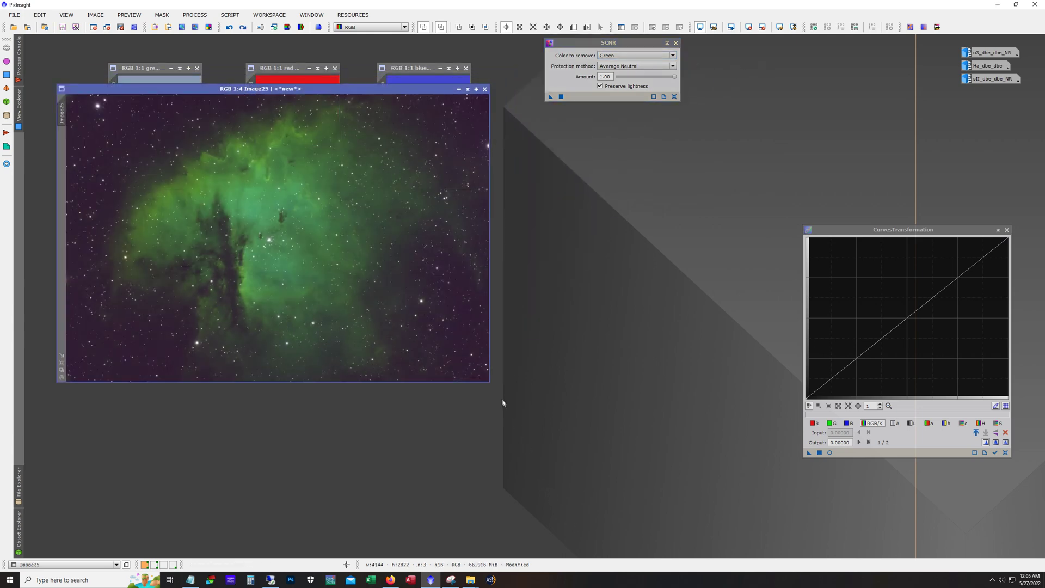
scroll(486, 378, up, 1)
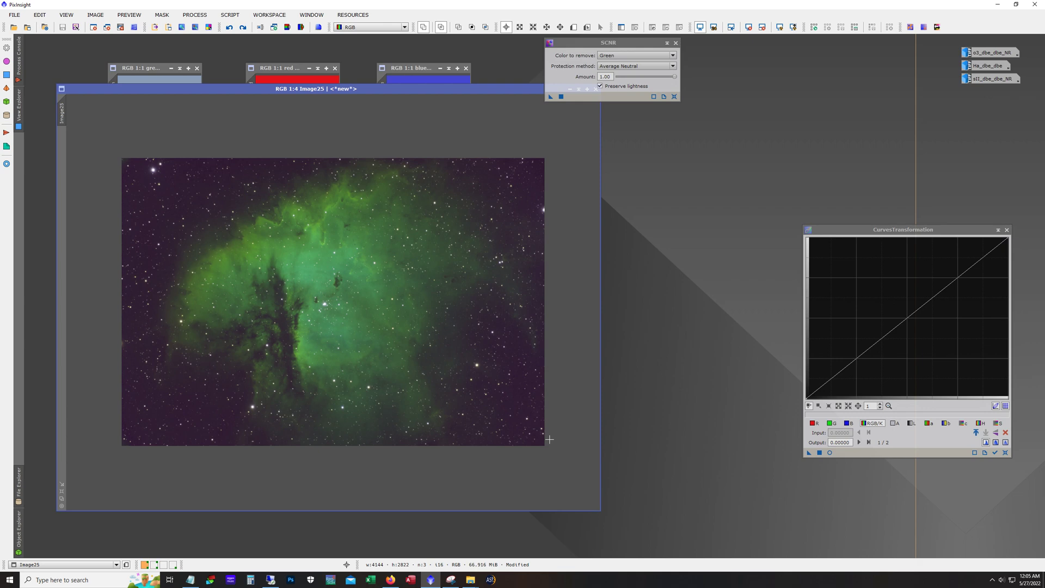
drag(603, 516, 640, 537)
Select the three minimized O3, Ha and SII images and remove the green from Image25 with SCNR at amount 1.00
drag(931, 48, 992, 86)
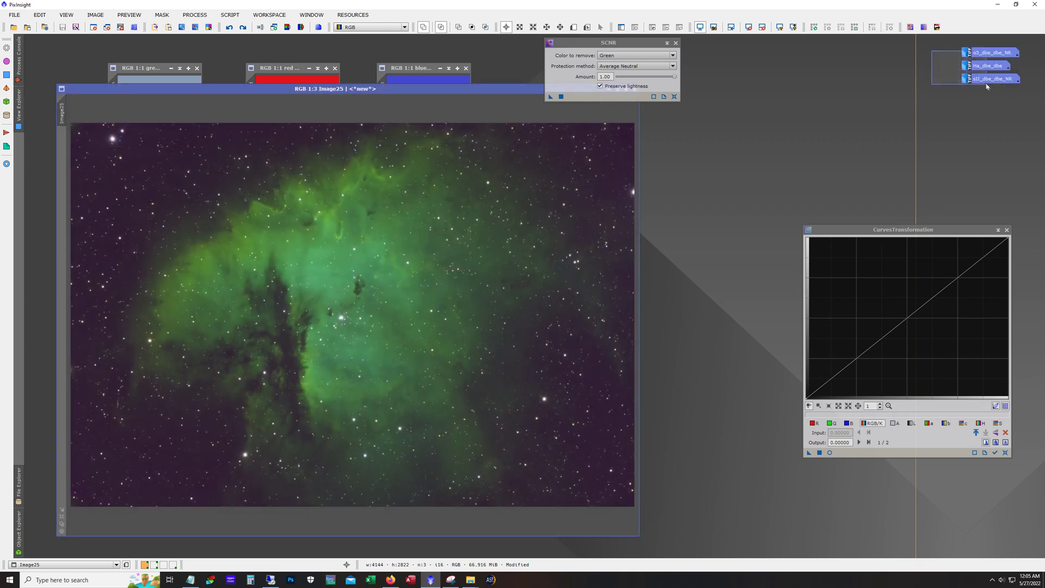
mouse_move(966, 55)
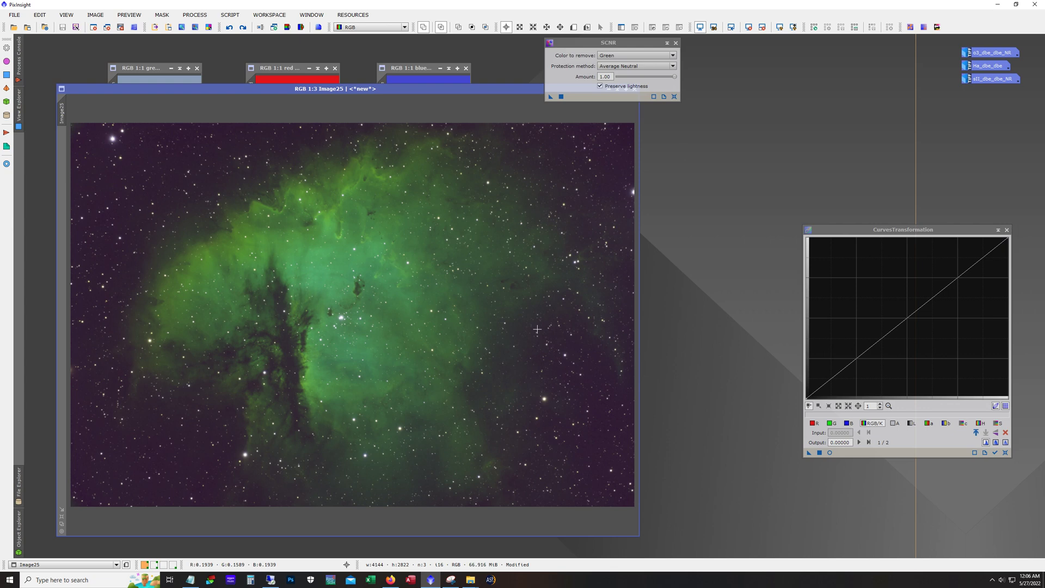
drag(550, 96, 472, 163)
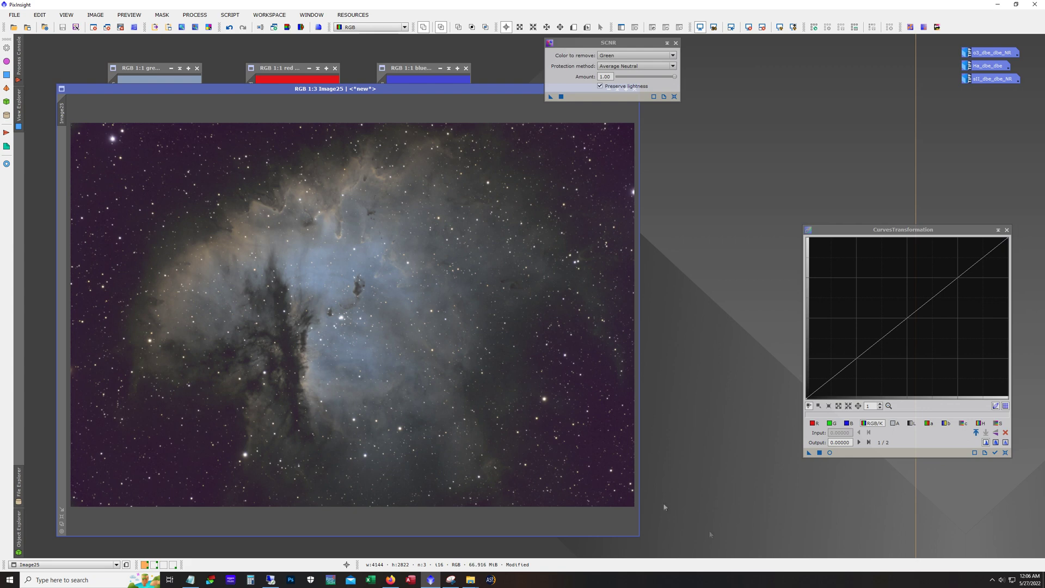
drag(314, 91, 468, 80)
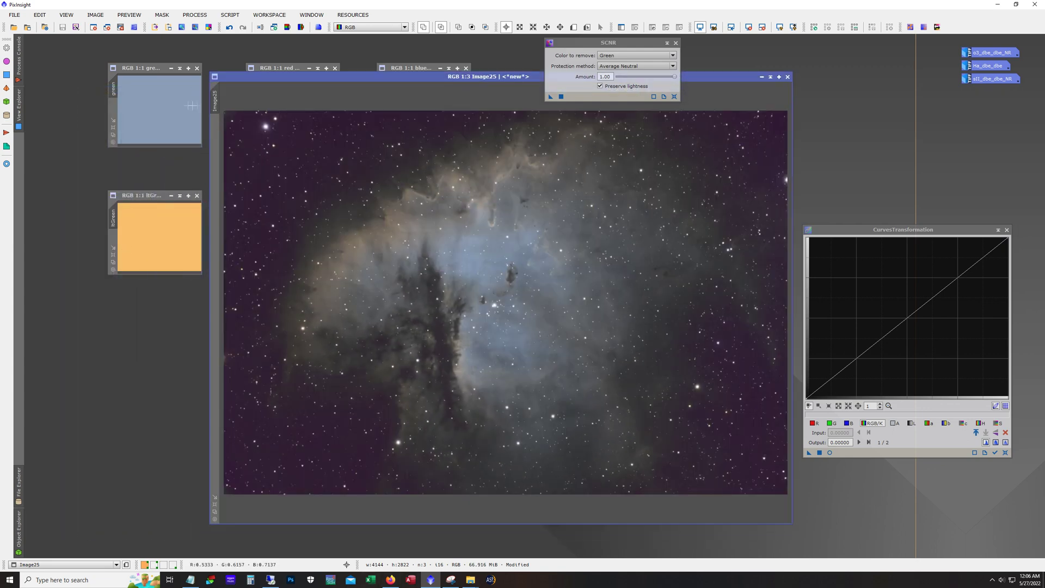
drag(364, 79, 233, 87)
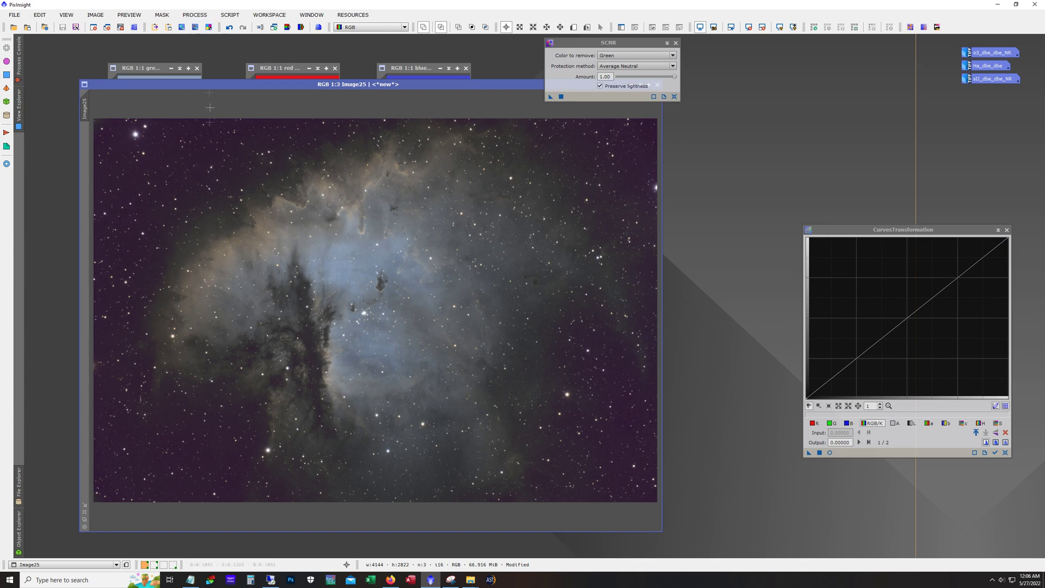
Remove the magenta cast from Image25 by inverting it, applying the green SCNR and inverting it back
key(ctrl+i)
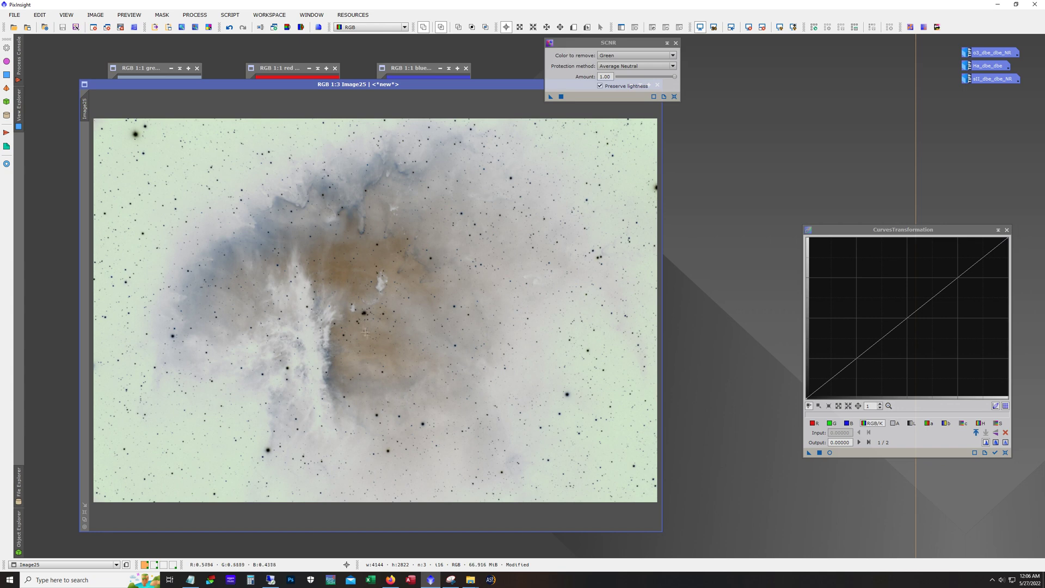
drag(550, 96, 280, 177)
key(ctrl+i)
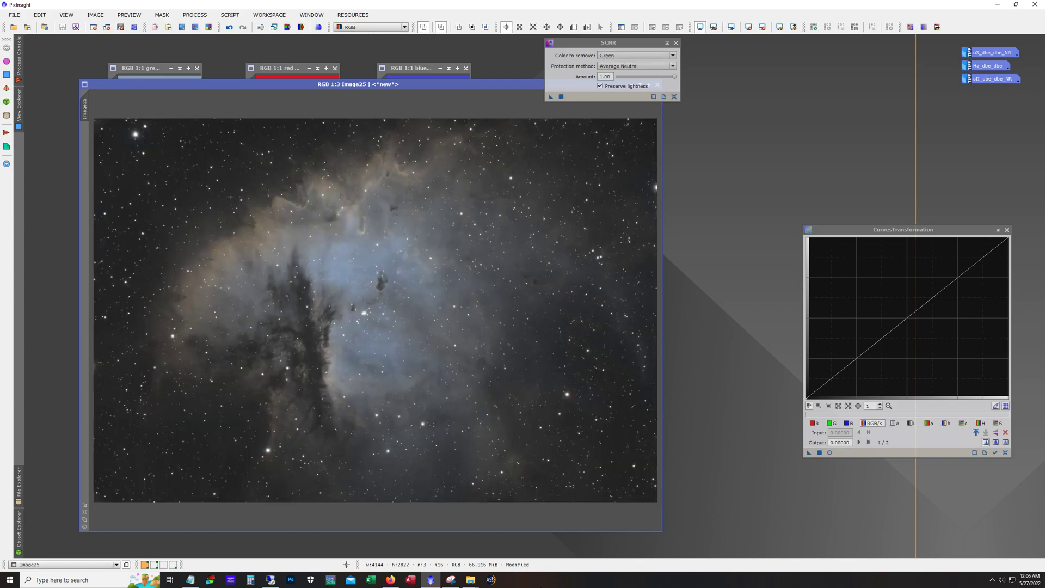
Boost Image25's saturation with a curve point at about input 0.333, output 0.624, using the real-time preview, and reset the curve after applying
scroll(366, 316, up, 3)
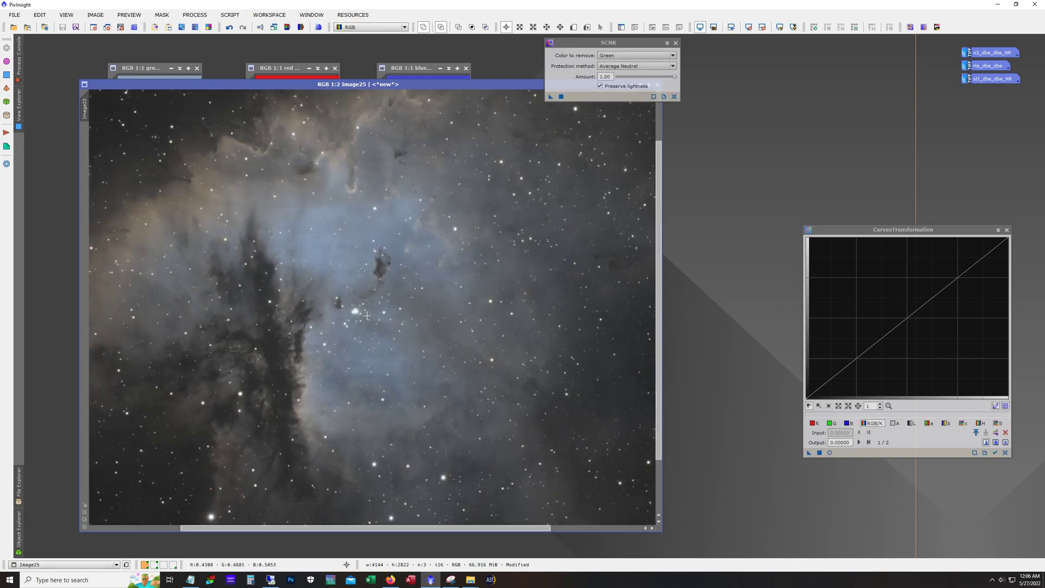
drag(360, 528, 590, 526)
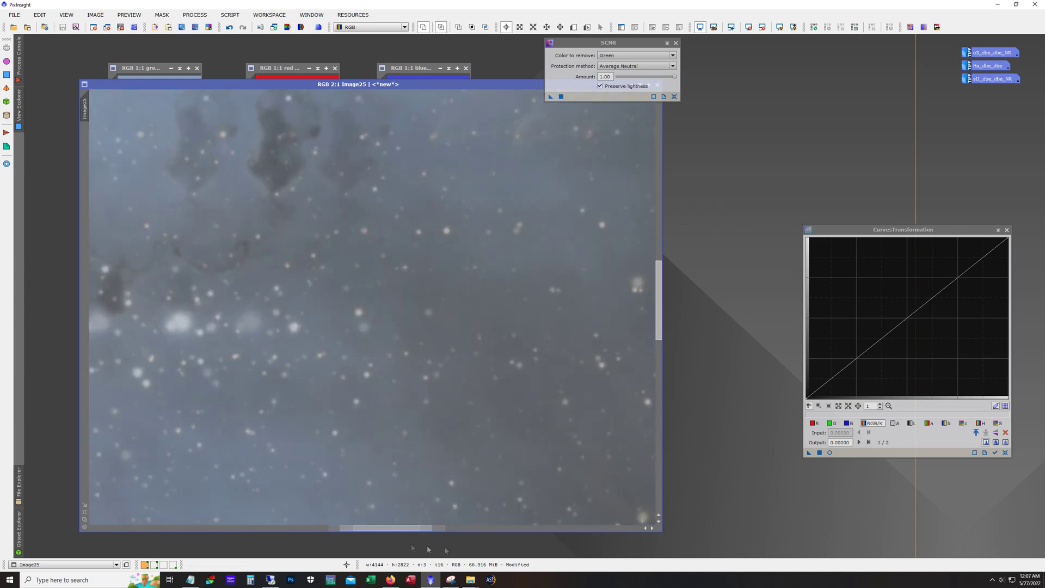
scroll(385, 339, down, 3)
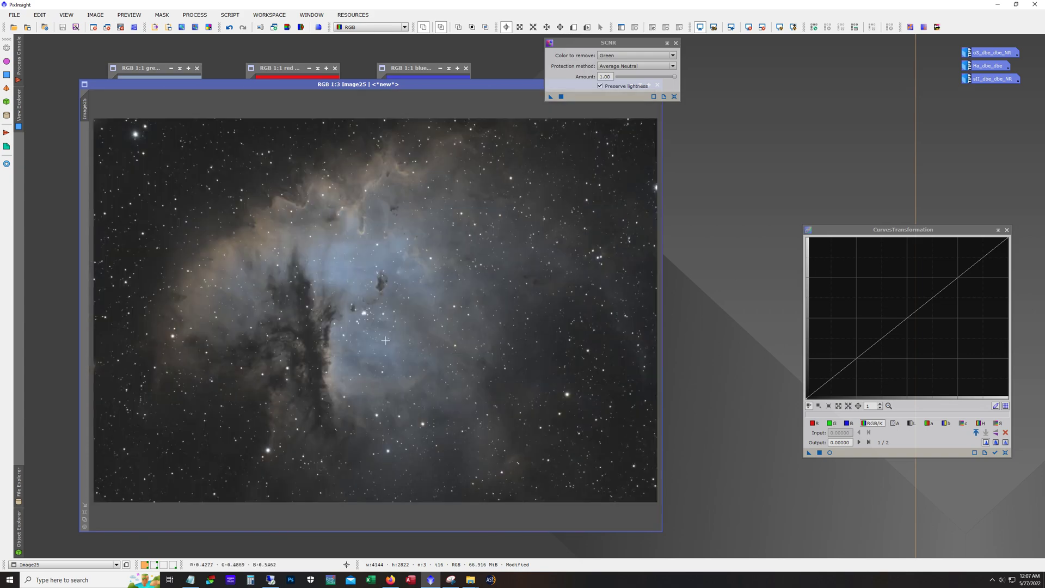
click(998, 423)
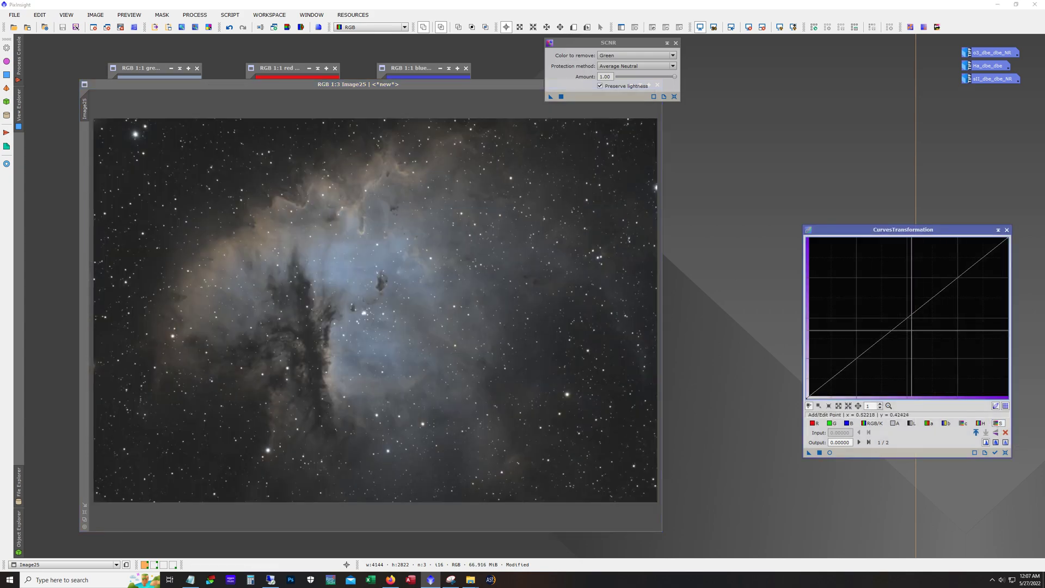
drag(901, 326, 873, 298)
click(830, 452)
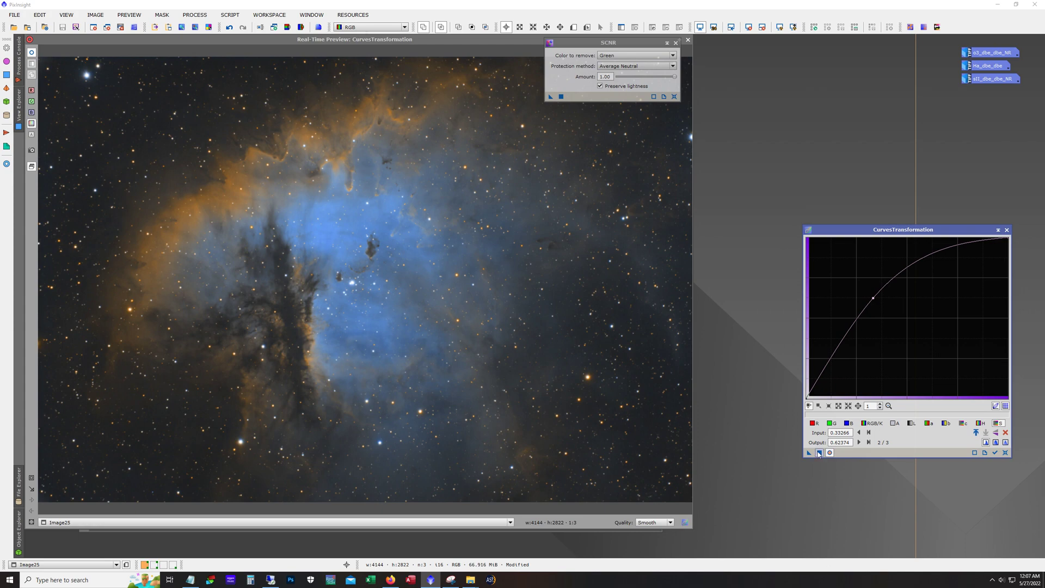
click(819, 452)
click(1005, 453)
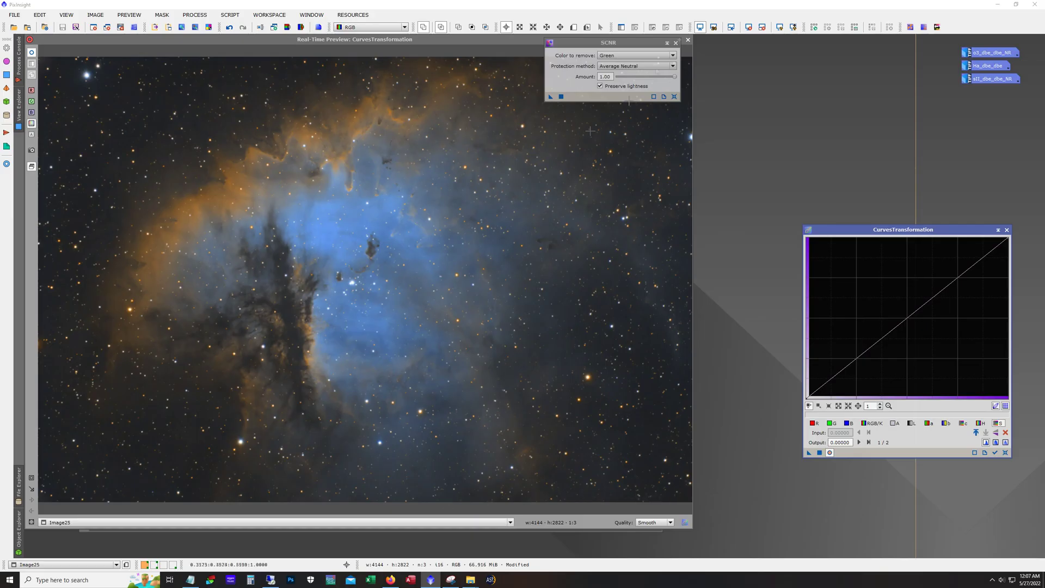
Clear Image25 and its preview out of the way, and open the ltBlue.jpg swatch beside the blue one
drag(615, 42, 879, 88)
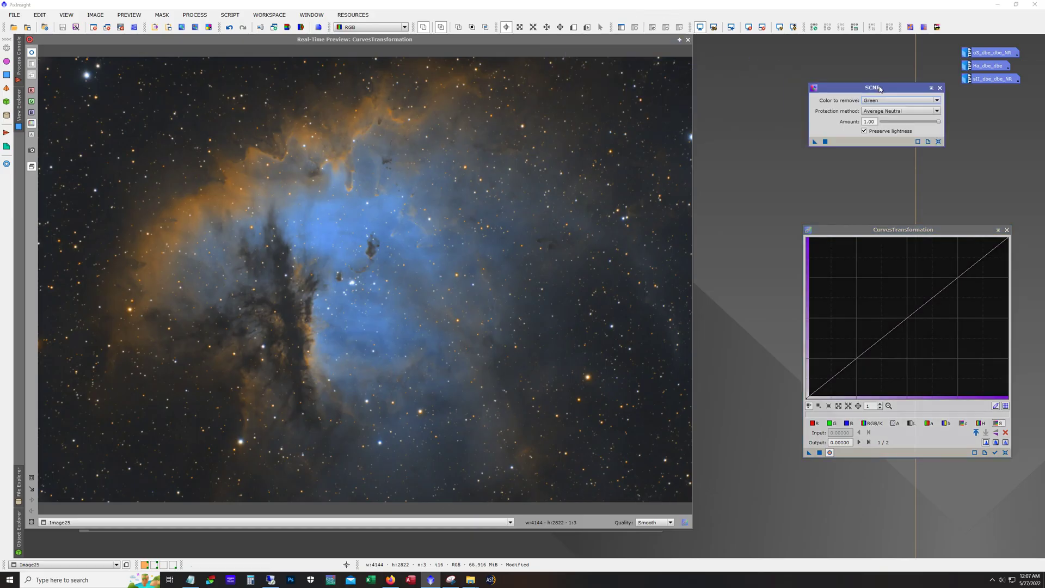
click(688, 39)
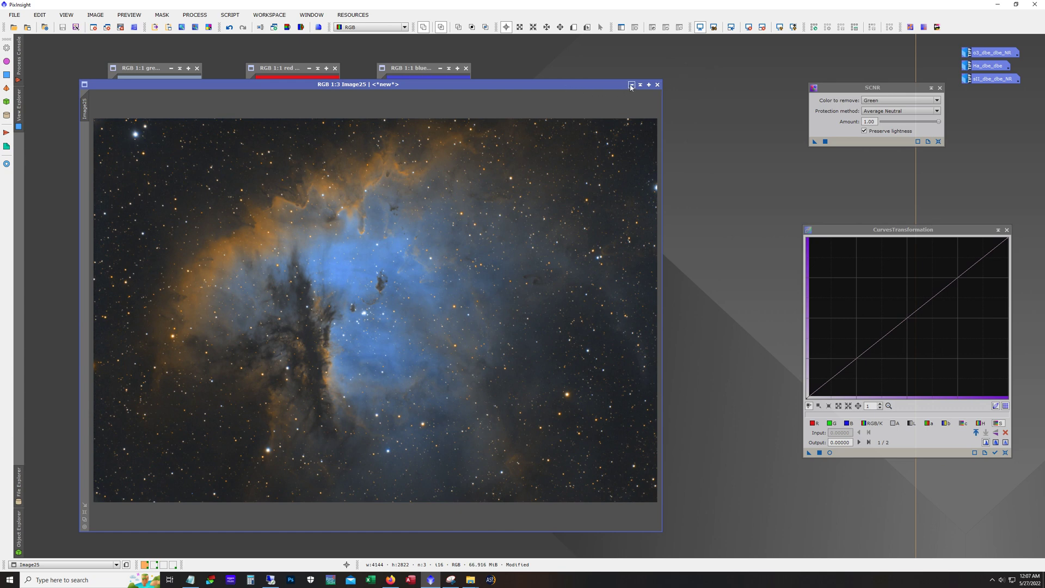
click(631, 84)
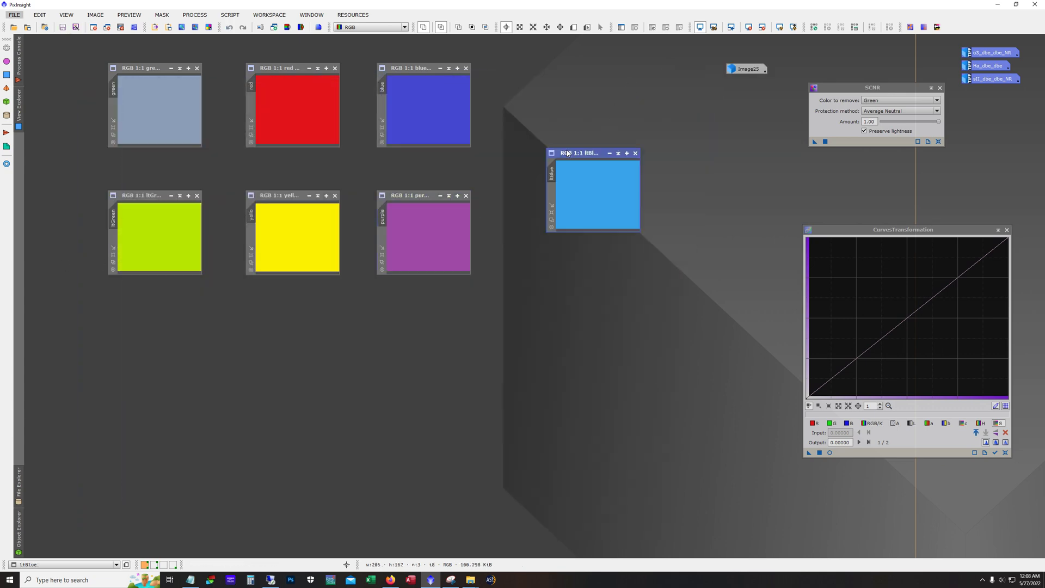
drag(588, 155, 564, 112)
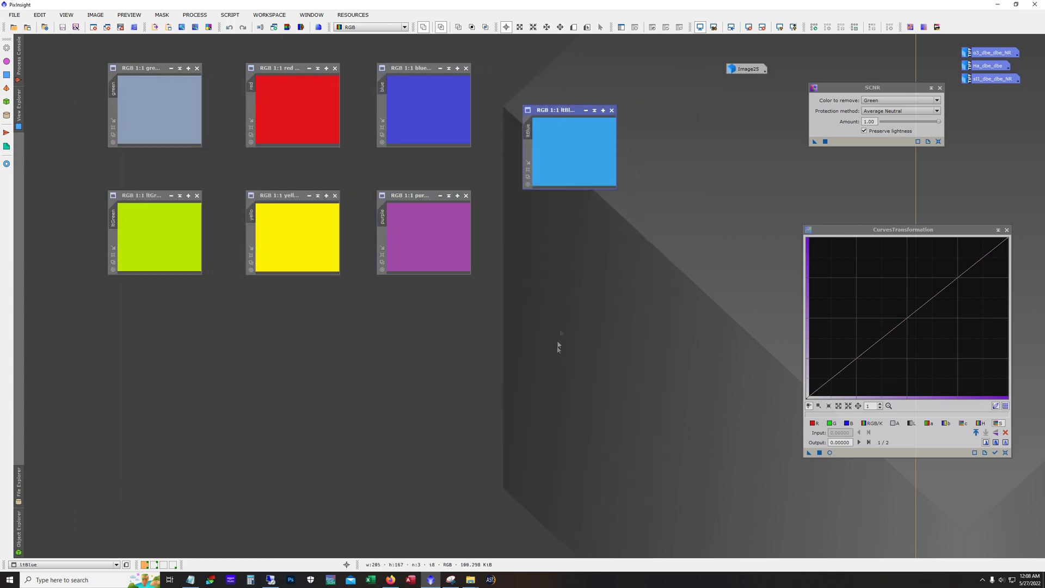
Check Image25 briefly against the light blue swatch, and preview a green-channel curve on the swatch through about input 0.609, output 0.422
double_click(746, 69)
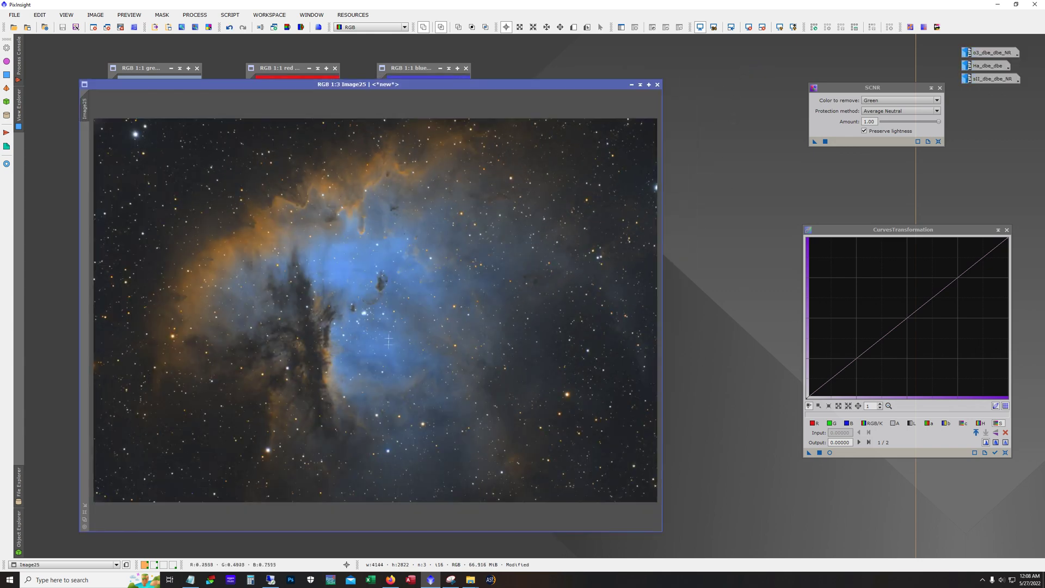
click(631, 85)
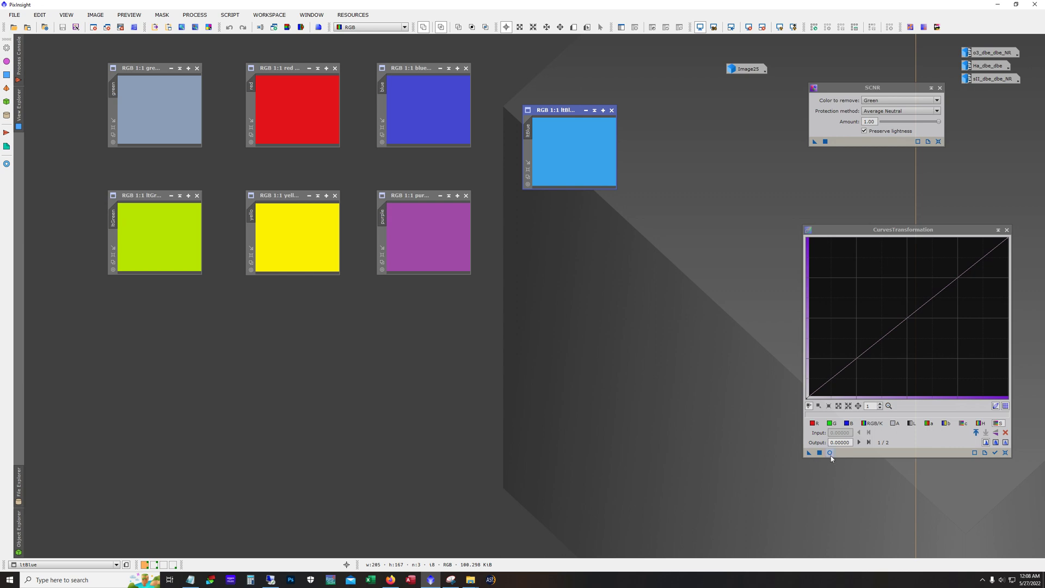
click(830, 453)
click(836, 424)
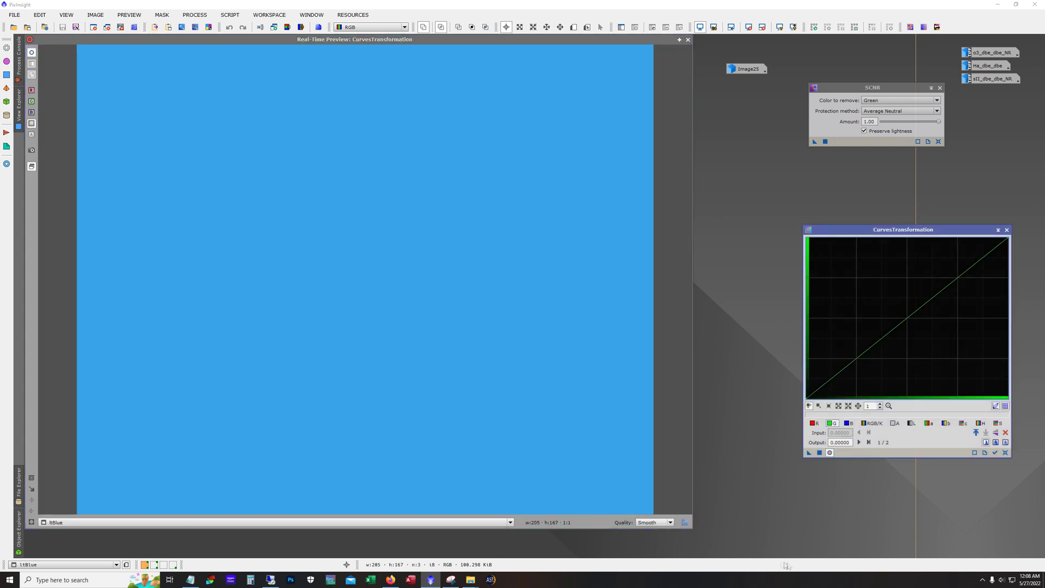
drag(909, 319, 929, 330)
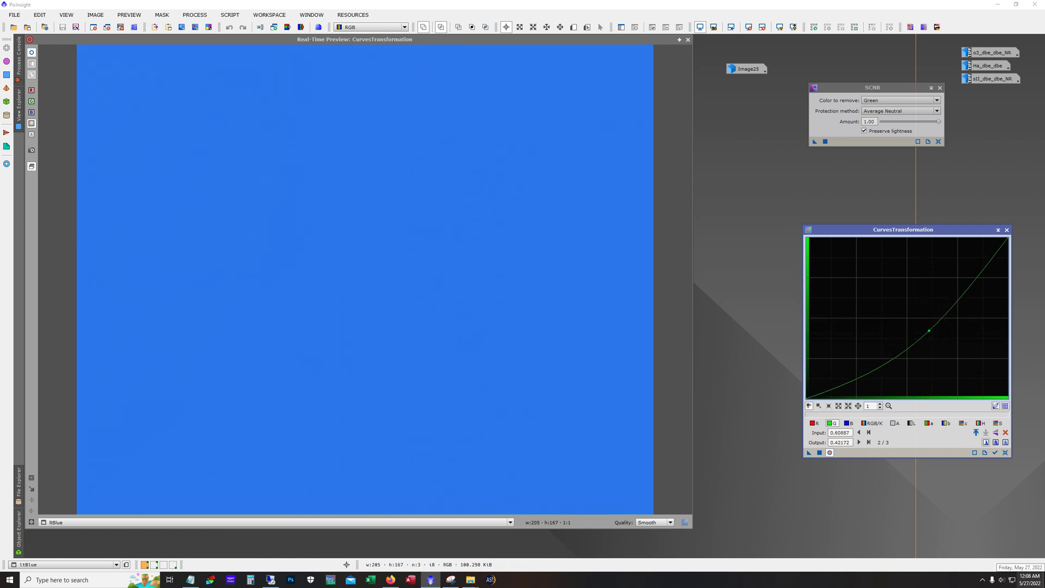
Close the swatch preview, restore Image25 and reset the curve
click(688, 39)
double_click(741, 68)
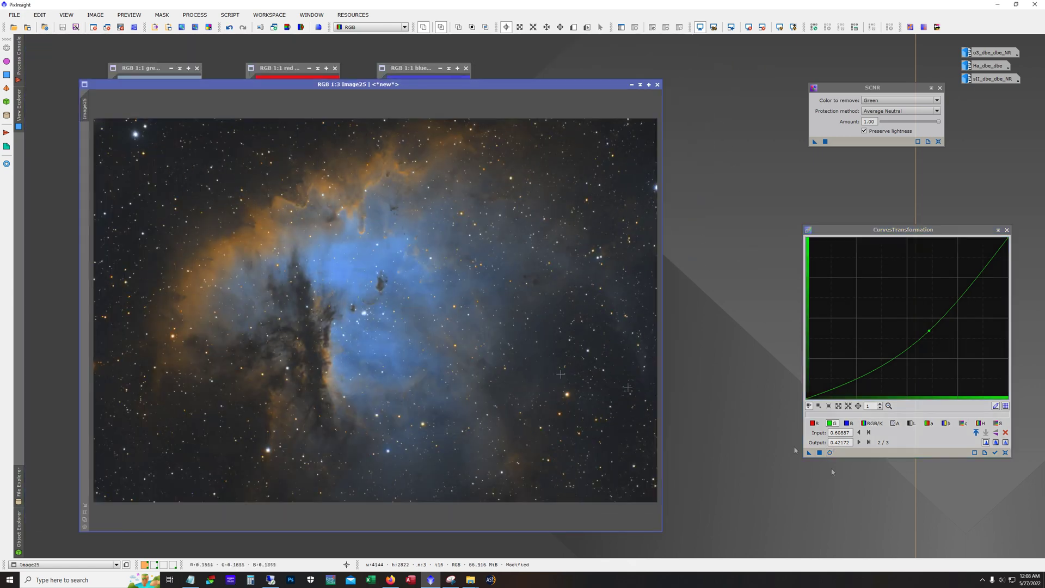
click(1005, 453)
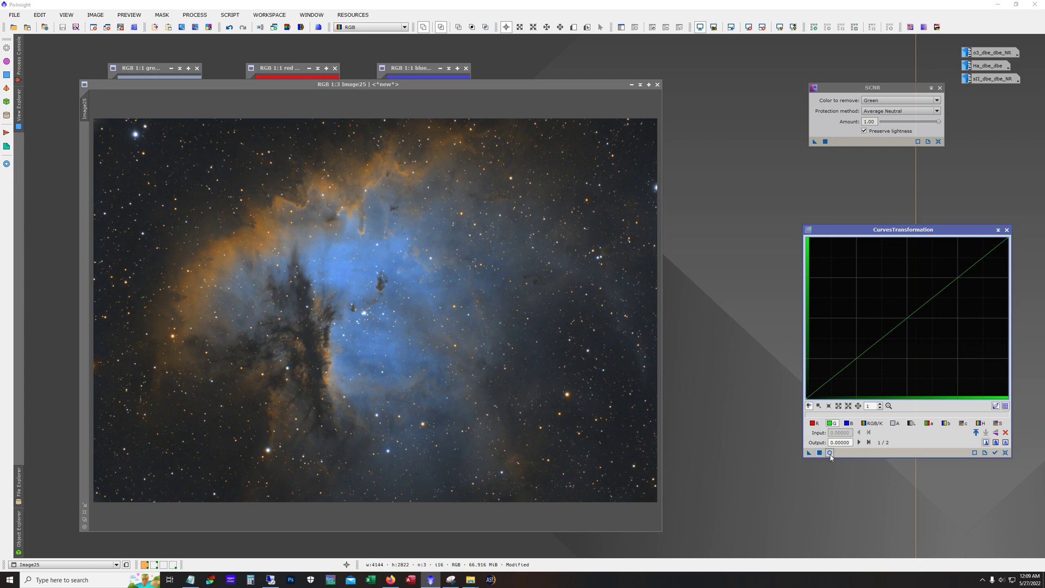
Preview an unmasked green-channel reduction on Image25 at about input 0.552, output 0.460, and discard it
click(829, 452)
click(915, 323)
drag(915, 322, 917, 325)
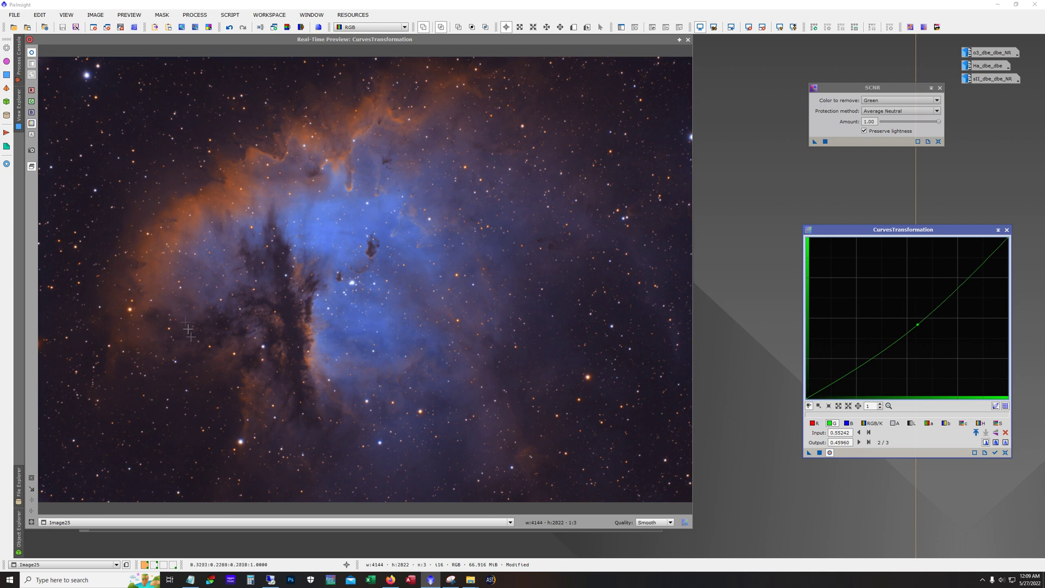
click(1005, 453)
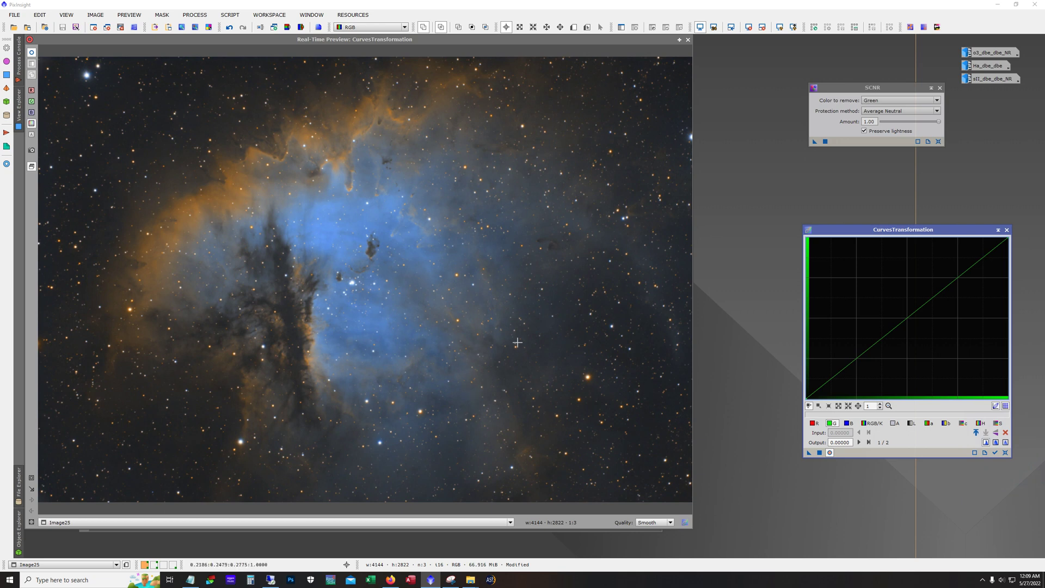
key(Escape)
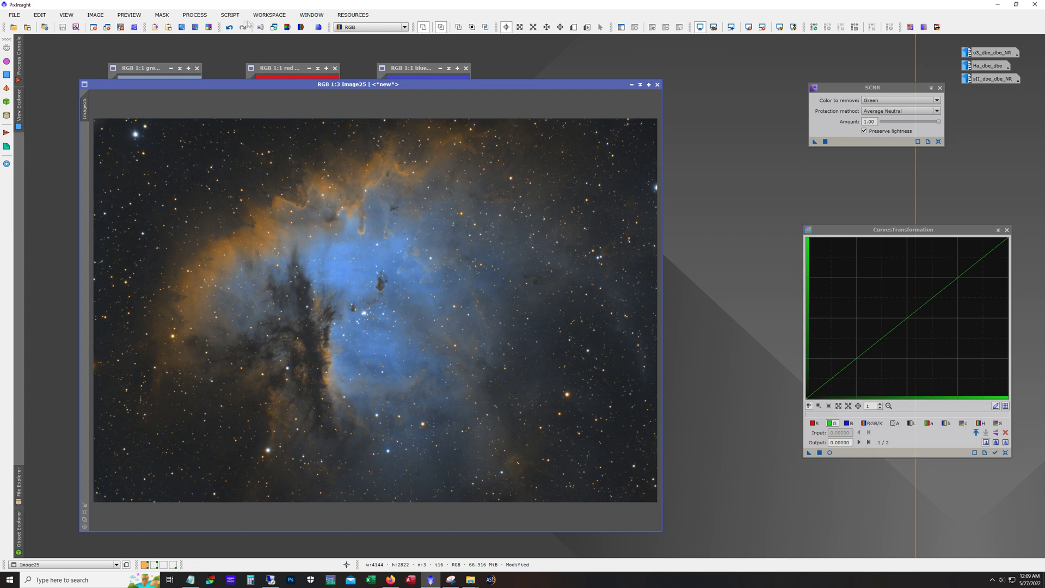
Generate a blue chrominance mask from Image25 with the ColorMask script at strength 1.0, and place it over the nebula image
click(230, 14)
mouse_move(279, 128)
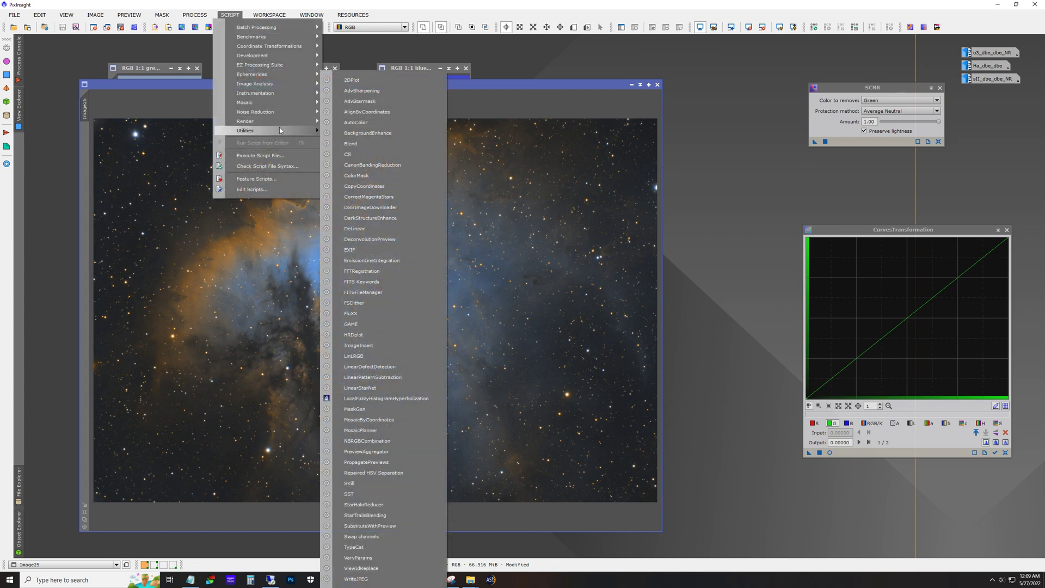
click(377, 176)
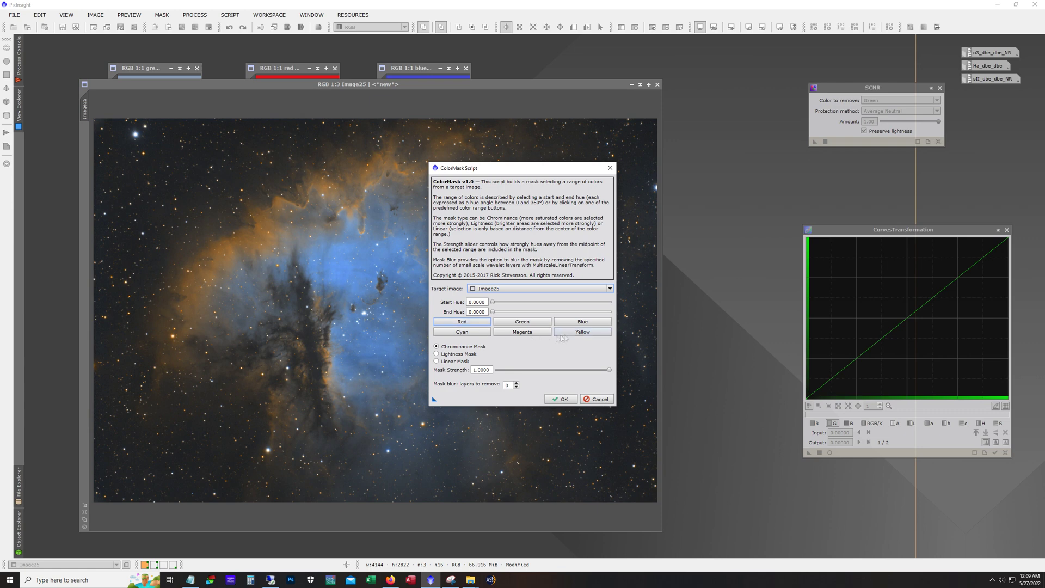
click(581, 324)
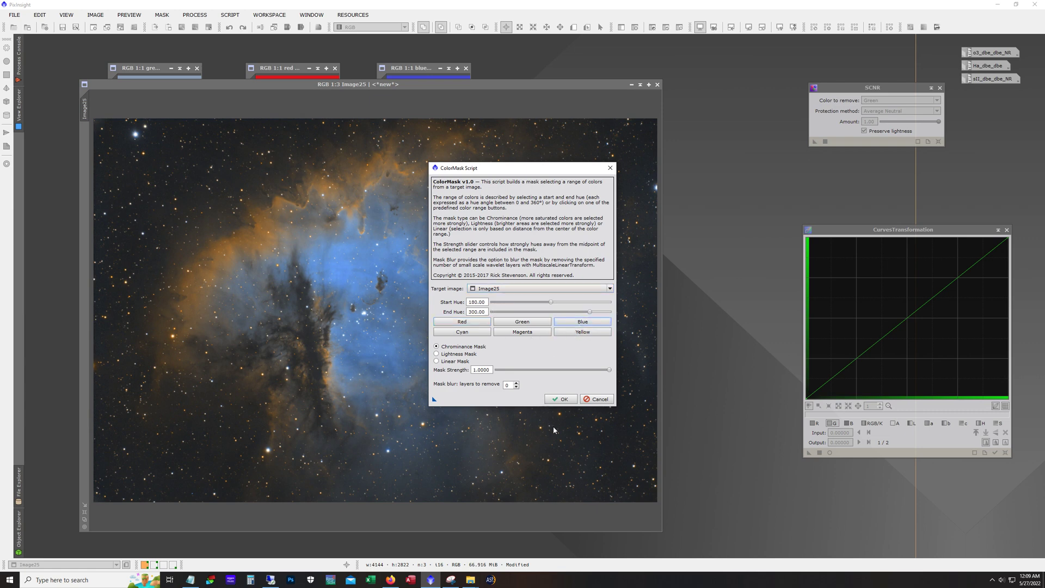
click(561, 403)
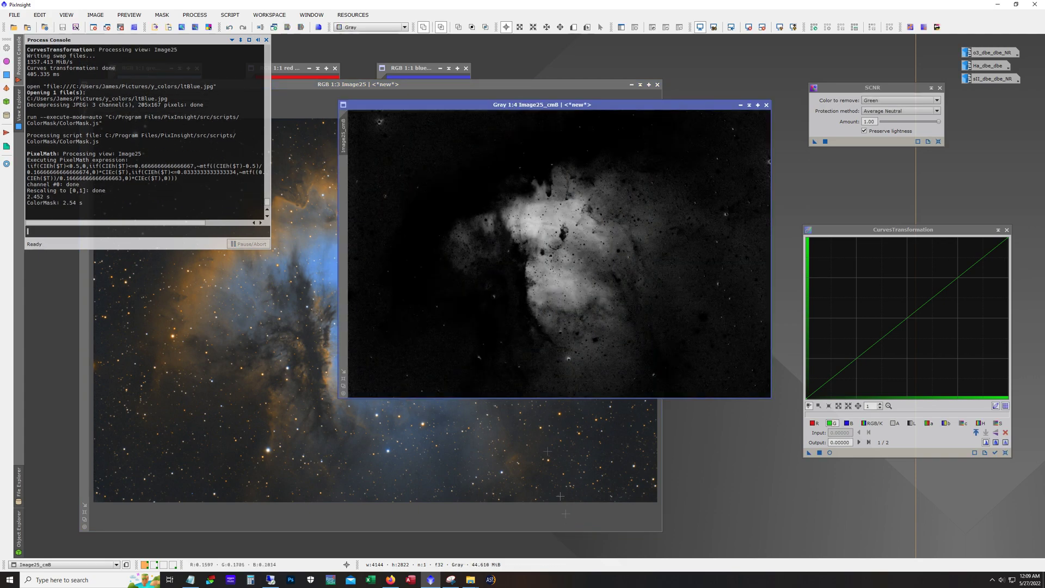
drag(543, 107, 418, 142)
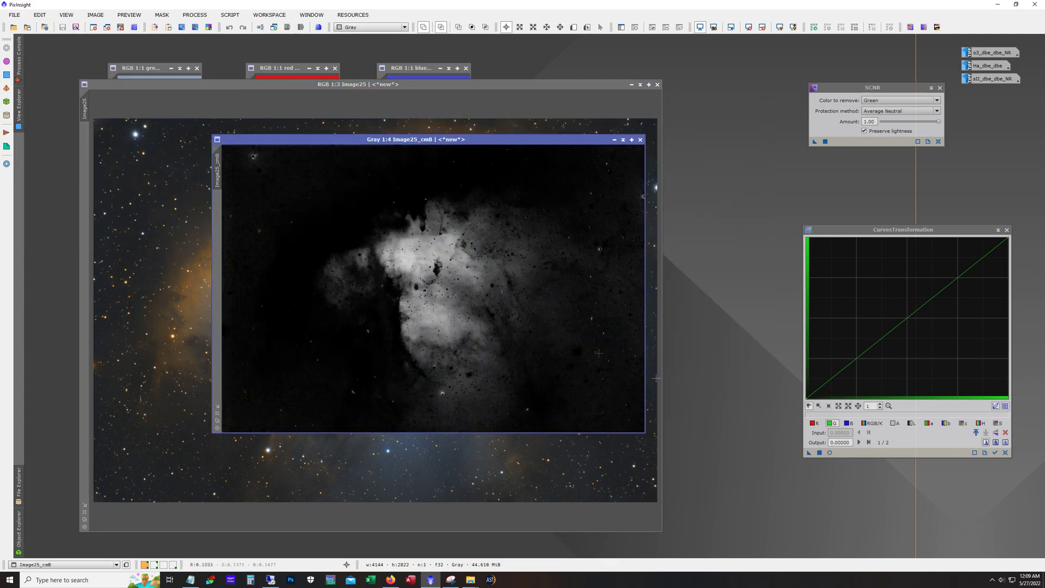
Create a range mask from the blue color mask with RangeSelection, using upper limit 0.42 and smoothness 98.5
click(195, 14)
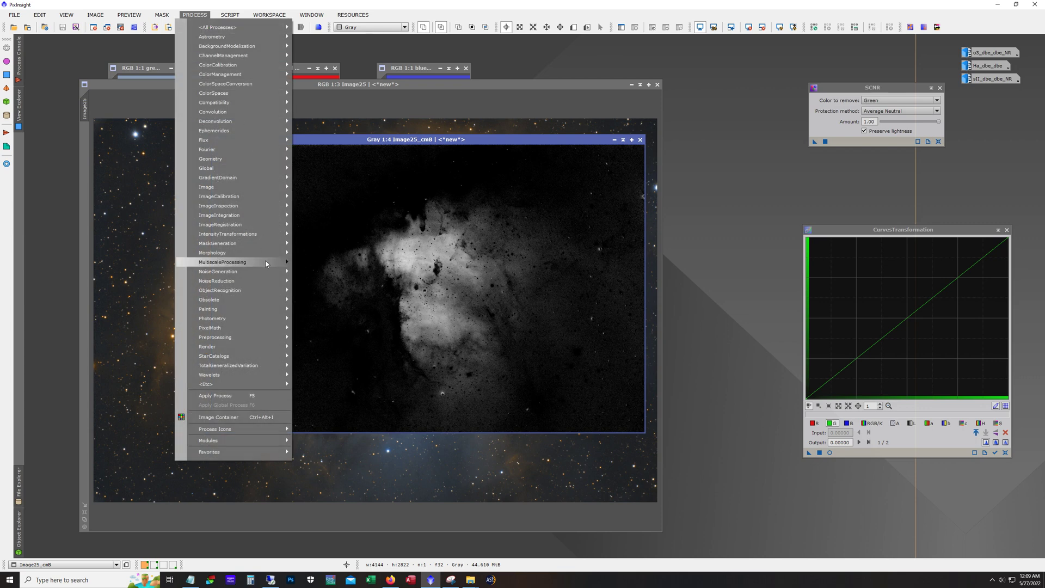
mouse_move(257, 245)
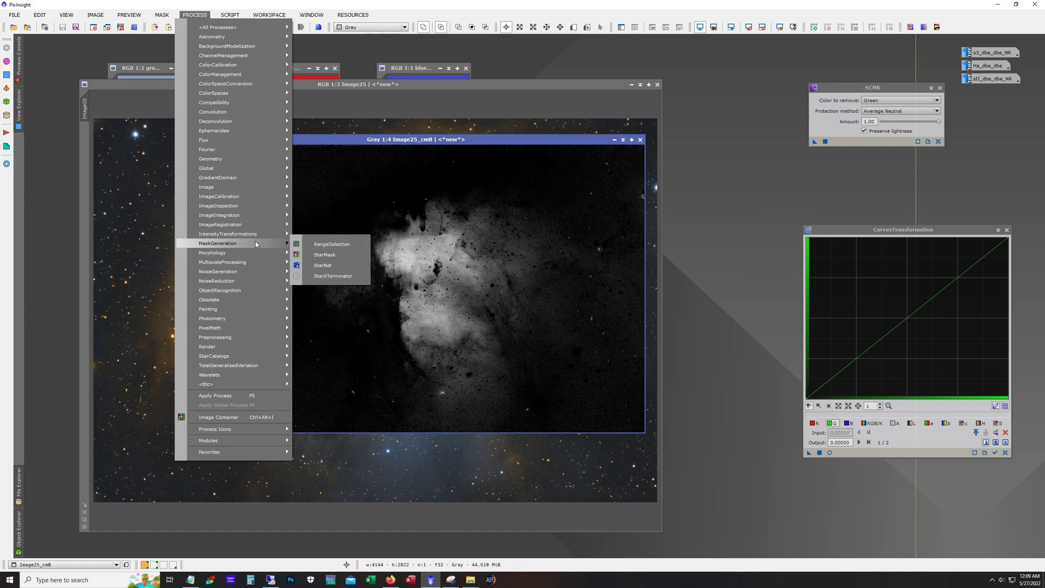
click(313, 245)
click(775, 289)
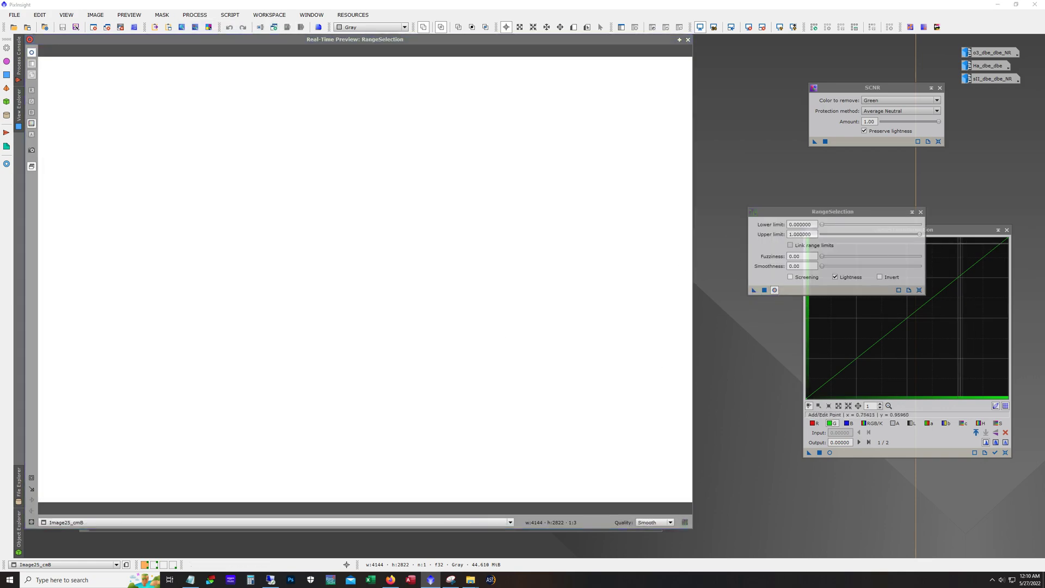
drag(920, 234, 864, 242)
drag(864, 242, 919, 269)
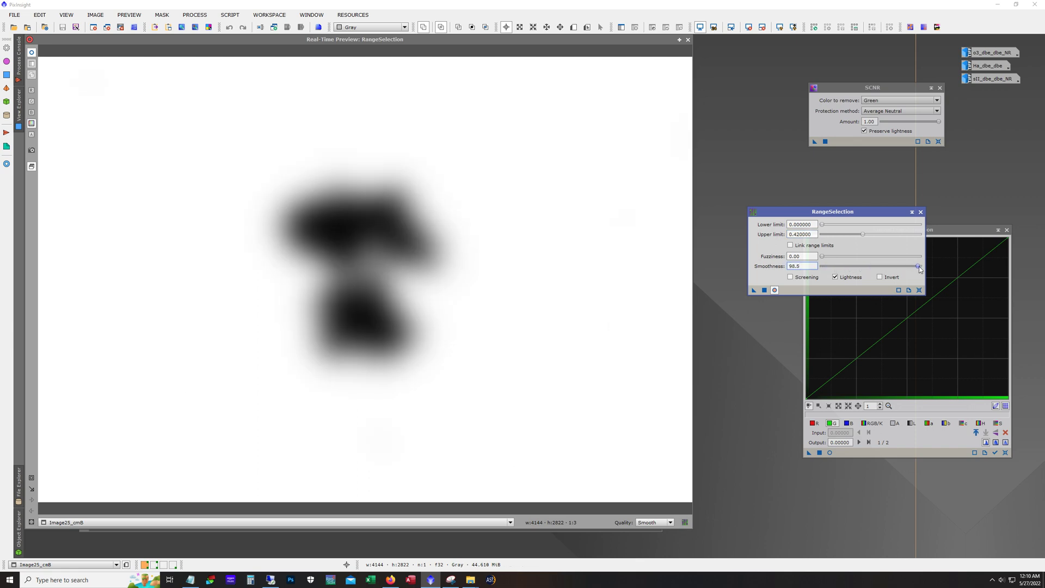
click(764, 290)
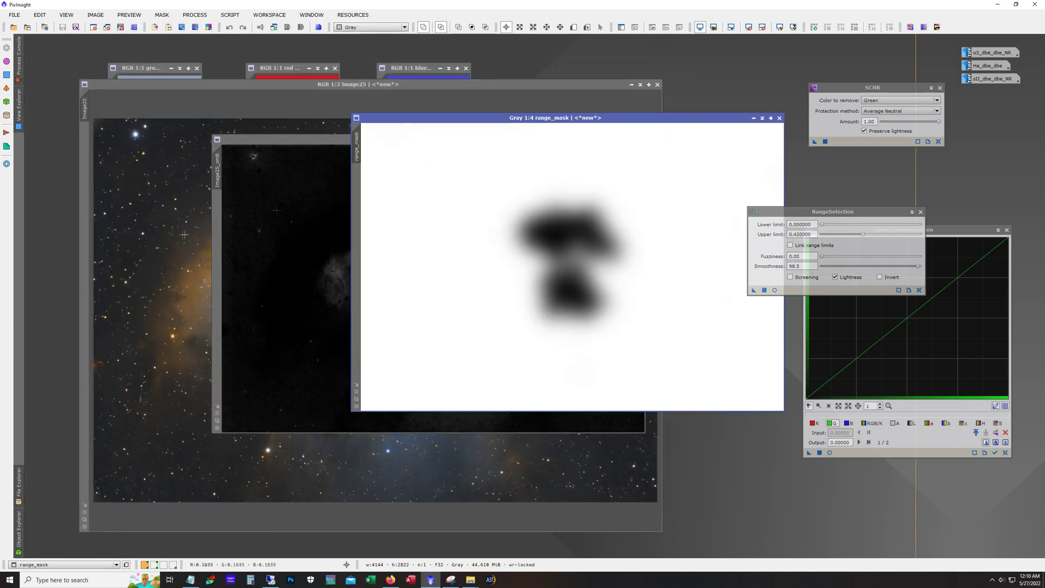
Apply range_mask to Image25, invert it so only the blue core is editable, and hide the mask overlay
drag(380, 121, 310, 72)
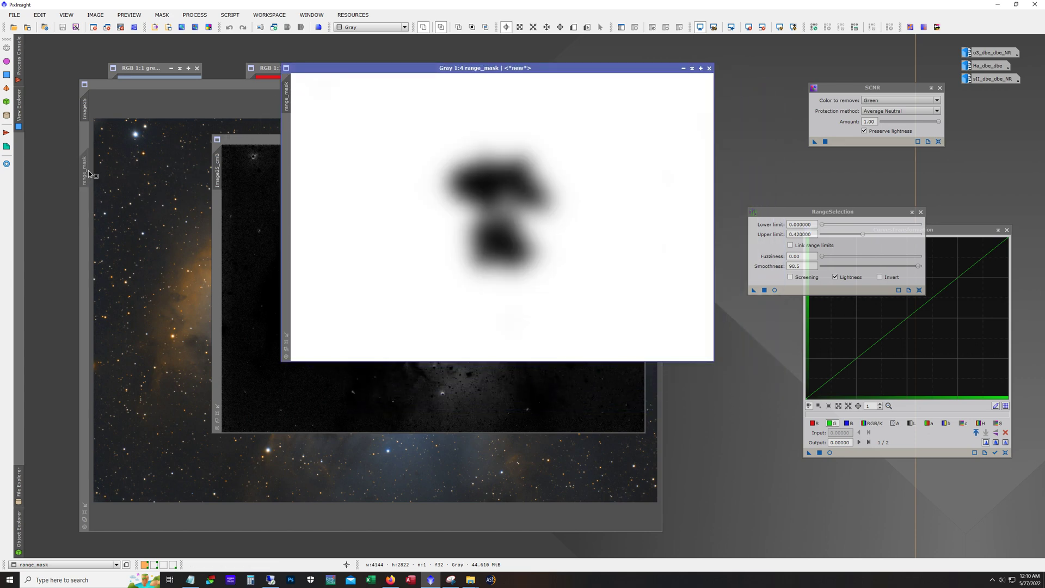
click(121, 196)
click(161, 14)
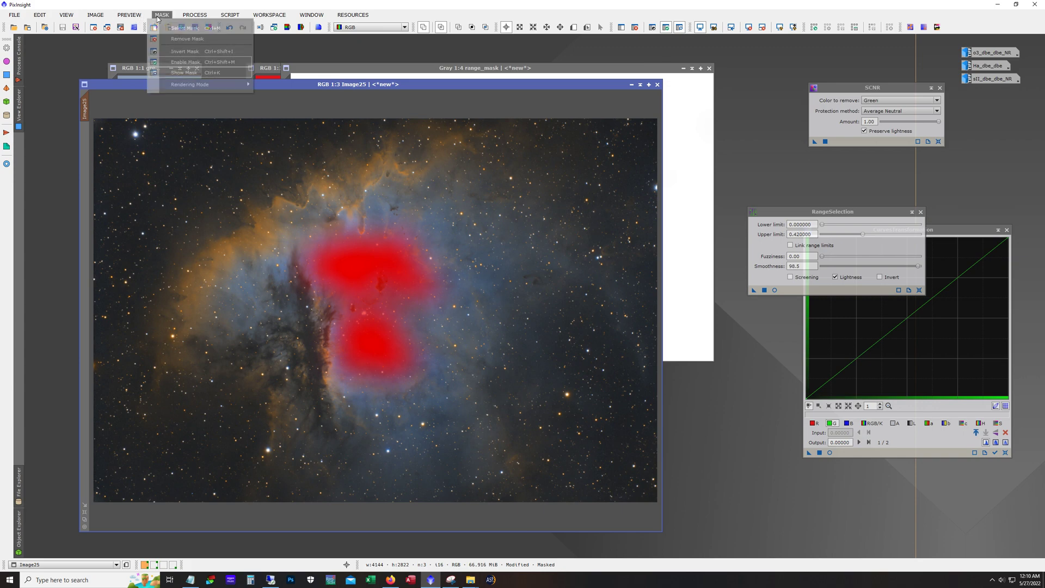
click(174, 52)
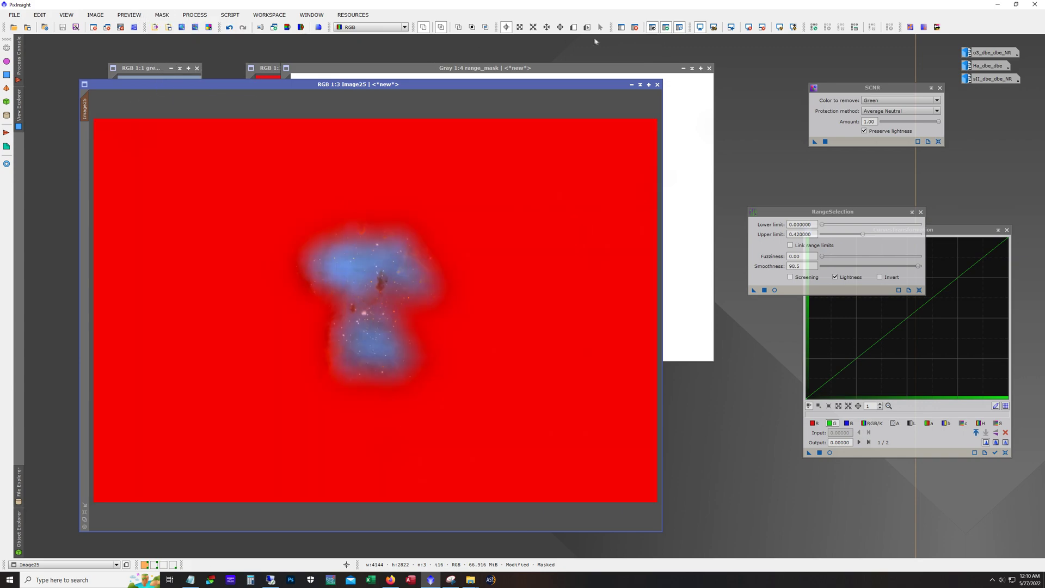
click(573, 26)
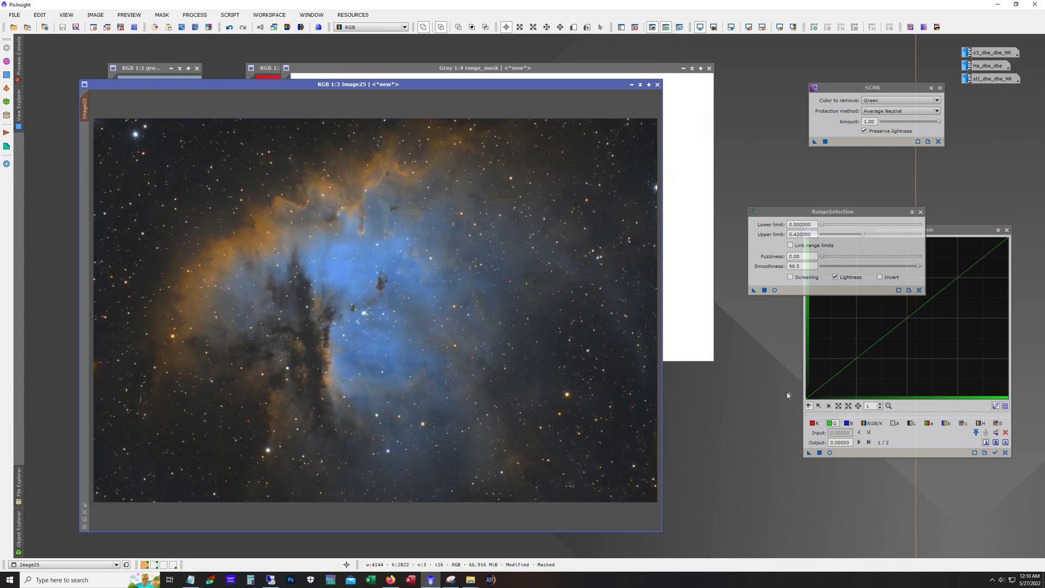
Preview masked green-channel reductions on Image25 at about input 0.744, output 0.326, and input 0.657, output 0.298, and close the preview without applying
click(829, 452)
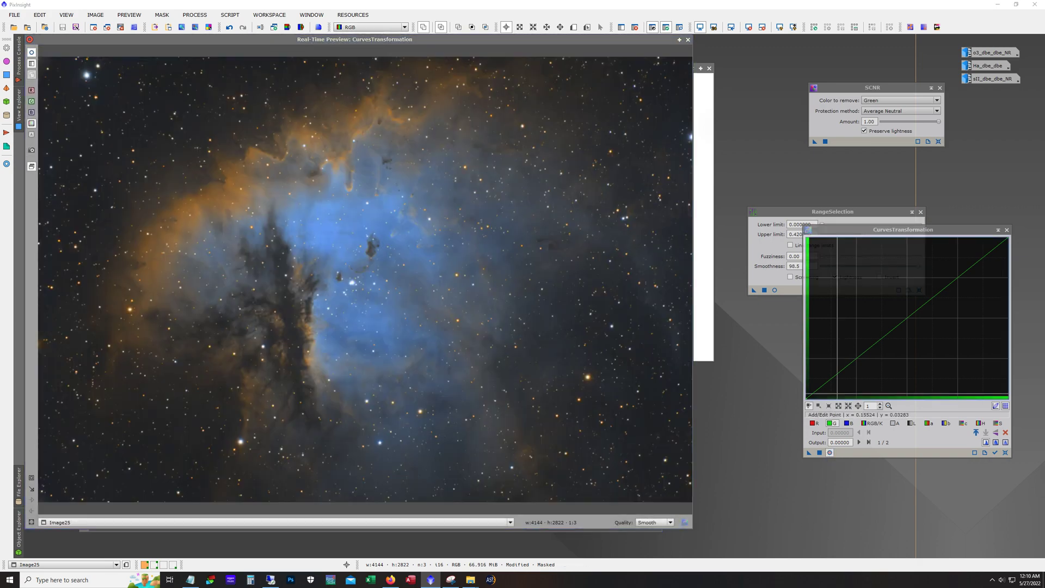
drag(907, 319, 918, 325)
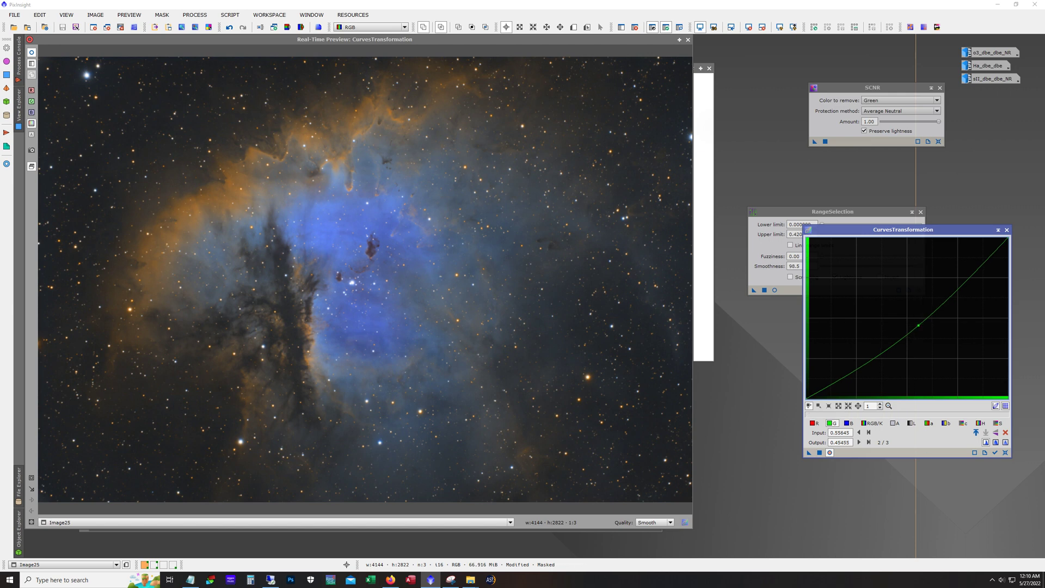
drag(918, 325, 956, 346)
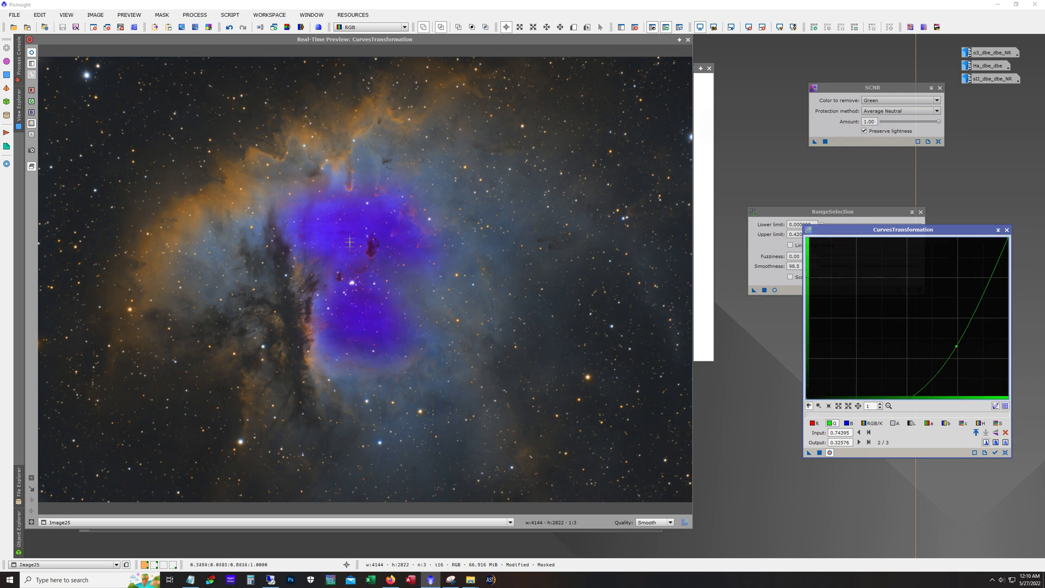
click(1005, 452)
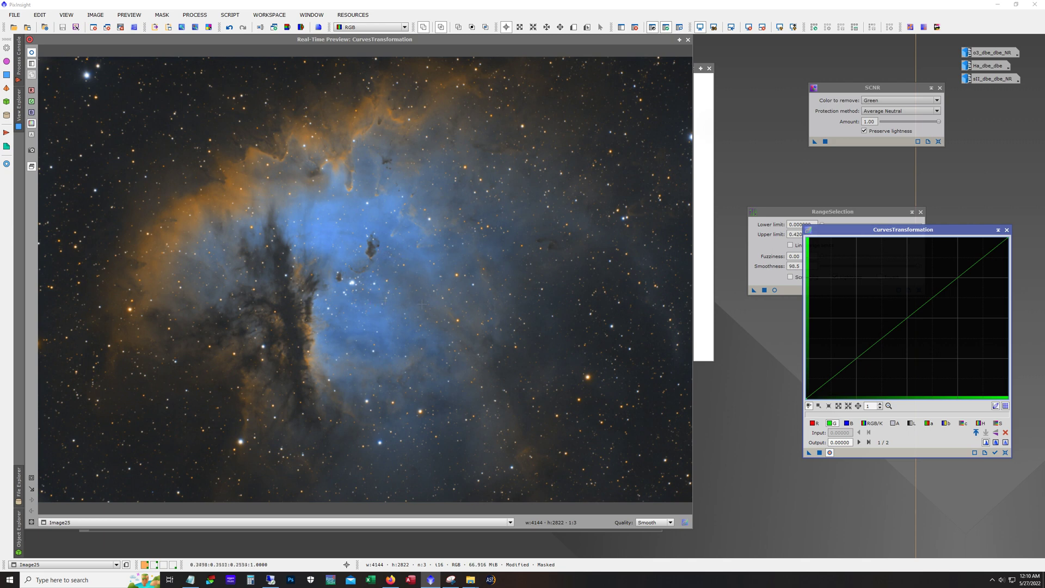
click(939, 351)
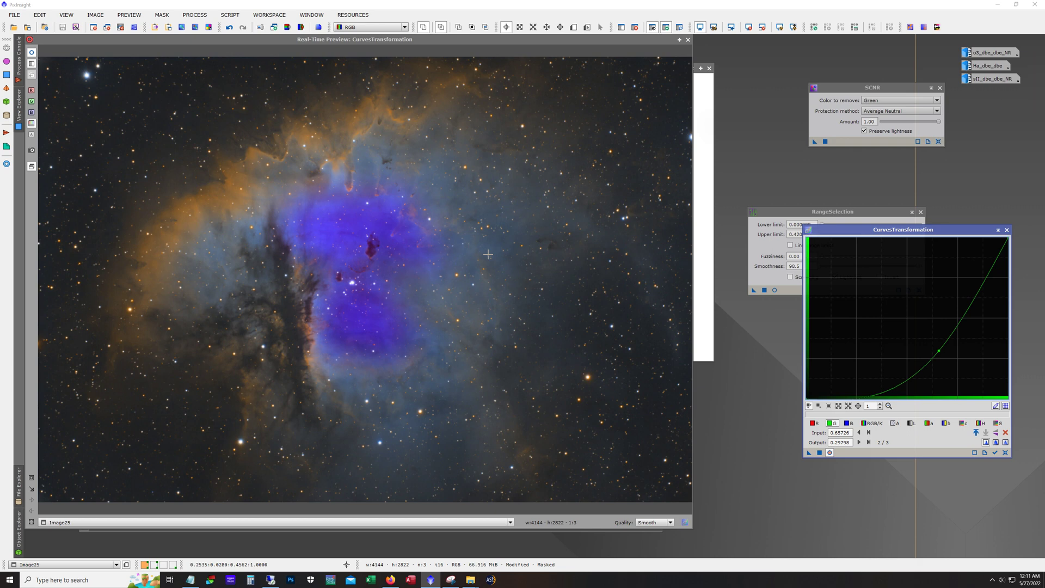
click(687, 39)
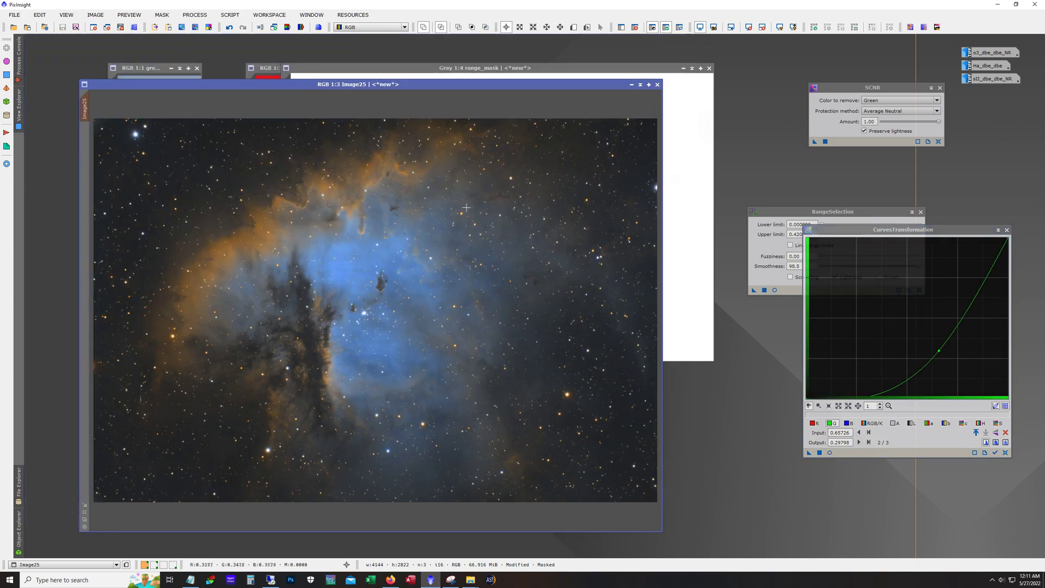
Undo Image25's edits back to its original green version, comparing states along the way, and reset the curves
click(229, 28)
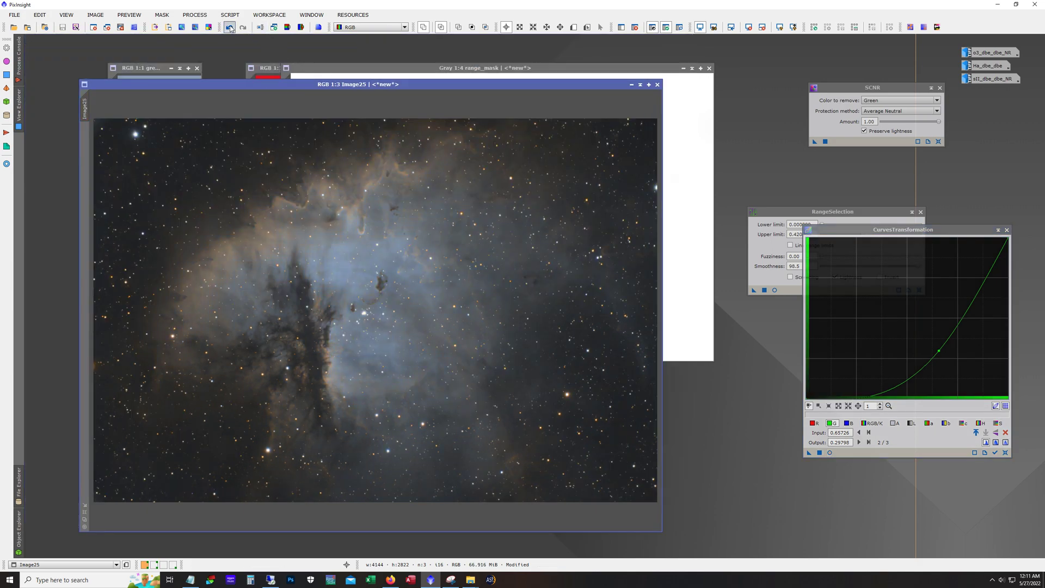
click(229, 27)
click(229, 27)
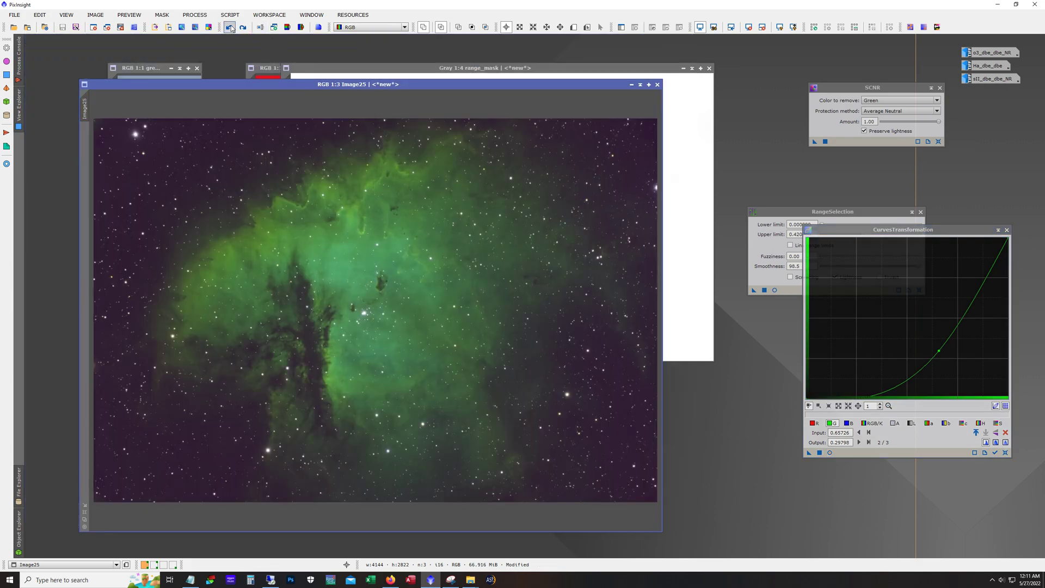
click(243, 27)
click(243, 27)
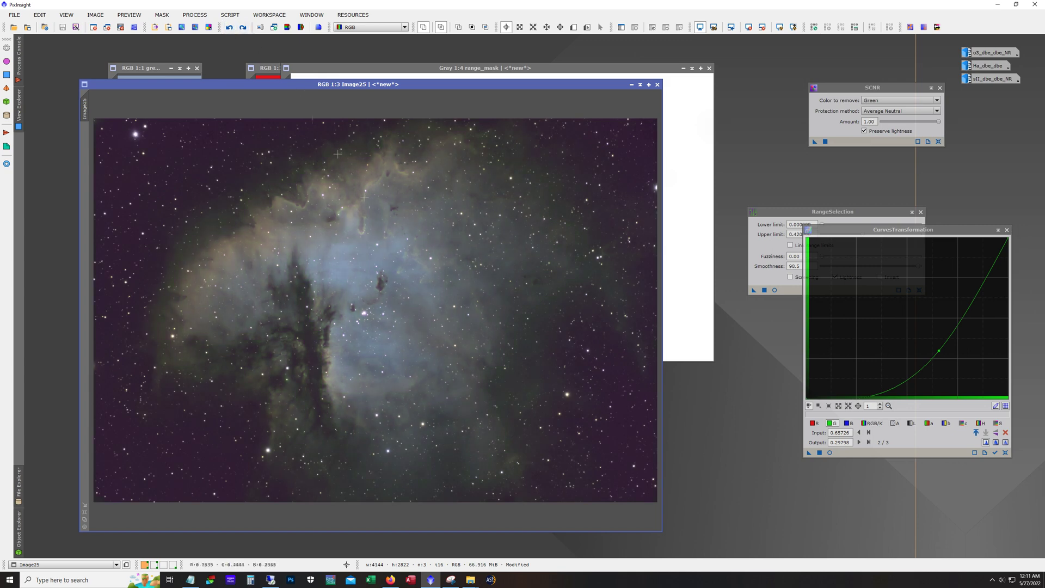
click(229, 27)
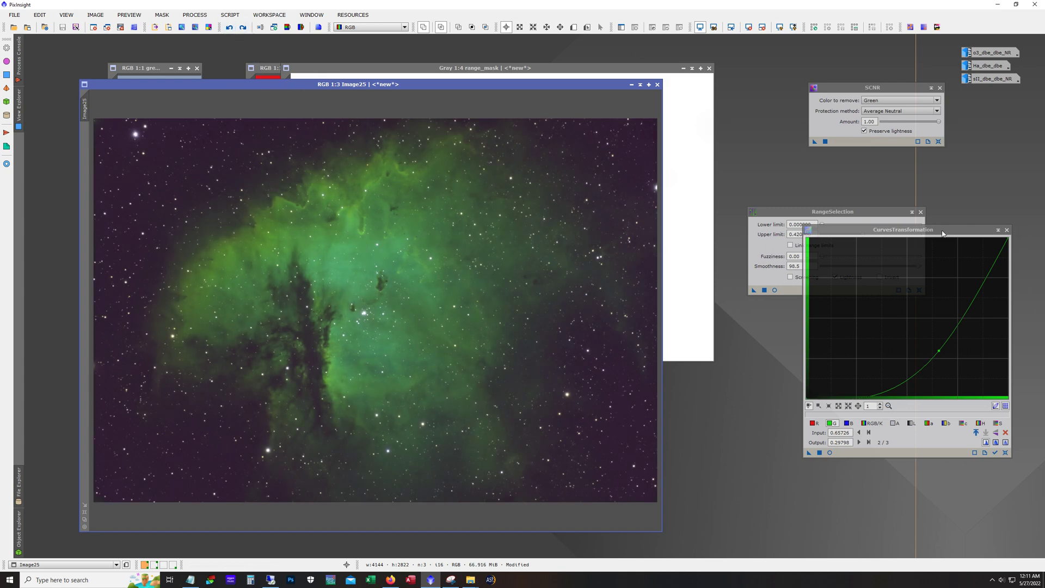
click(1005, 452)
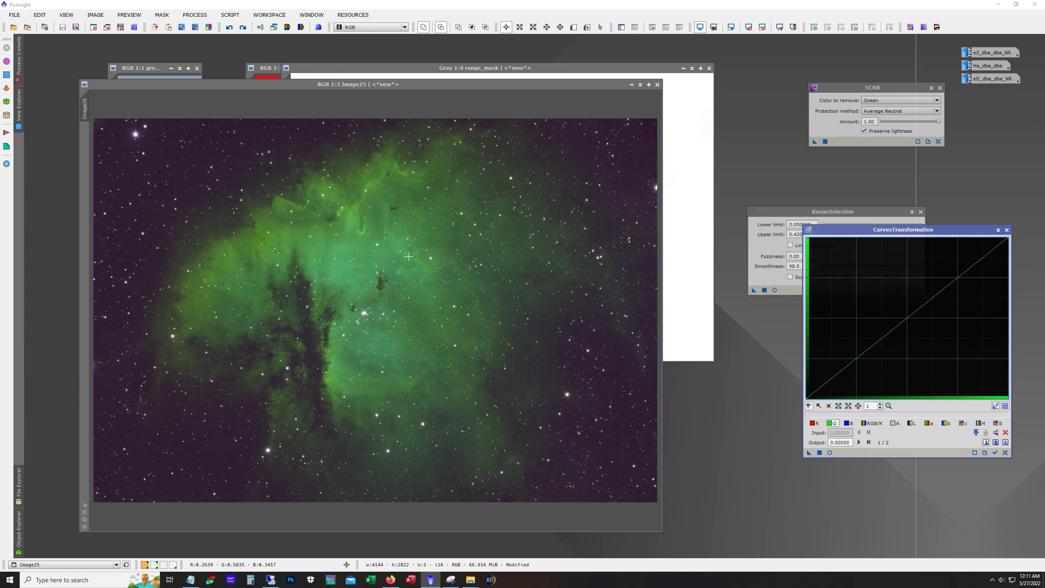
Try removing green from Image25 with SCNR at amount 0.54, and undo it
drag(844, 211, 867, 160)
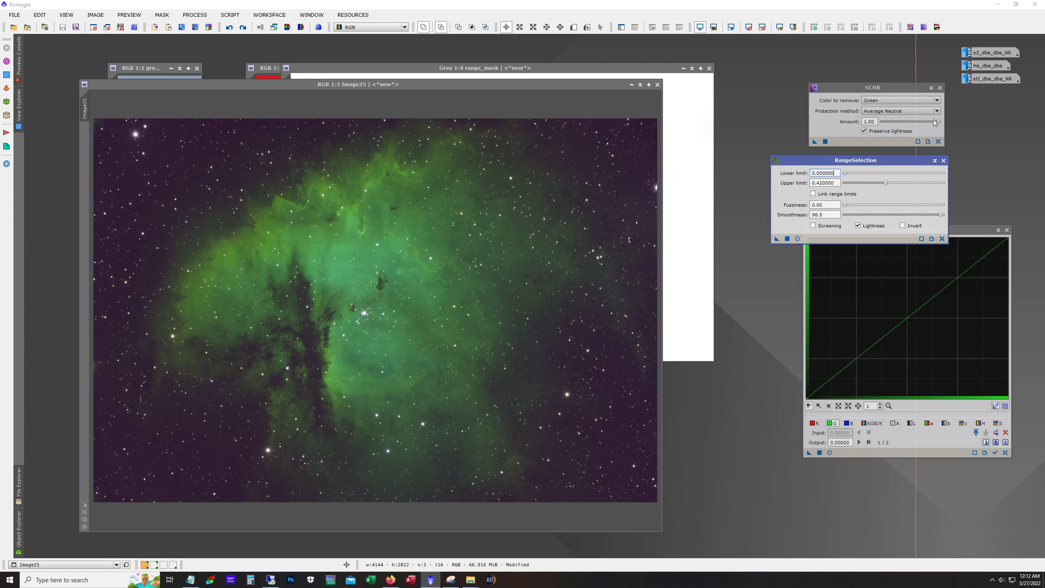
drag(938, 122, 914, 124)
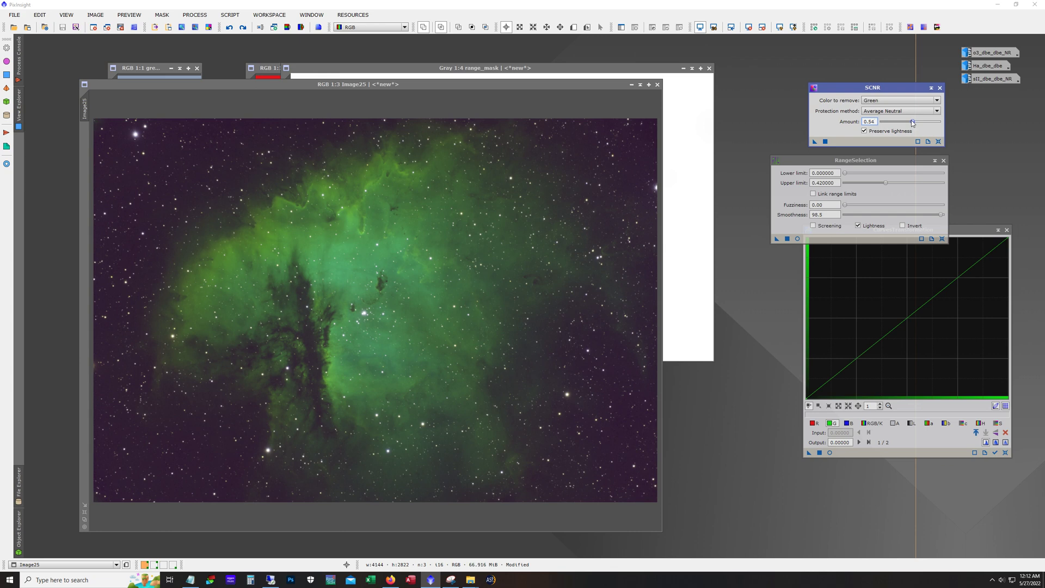
drag(815, 142, 458, 248)
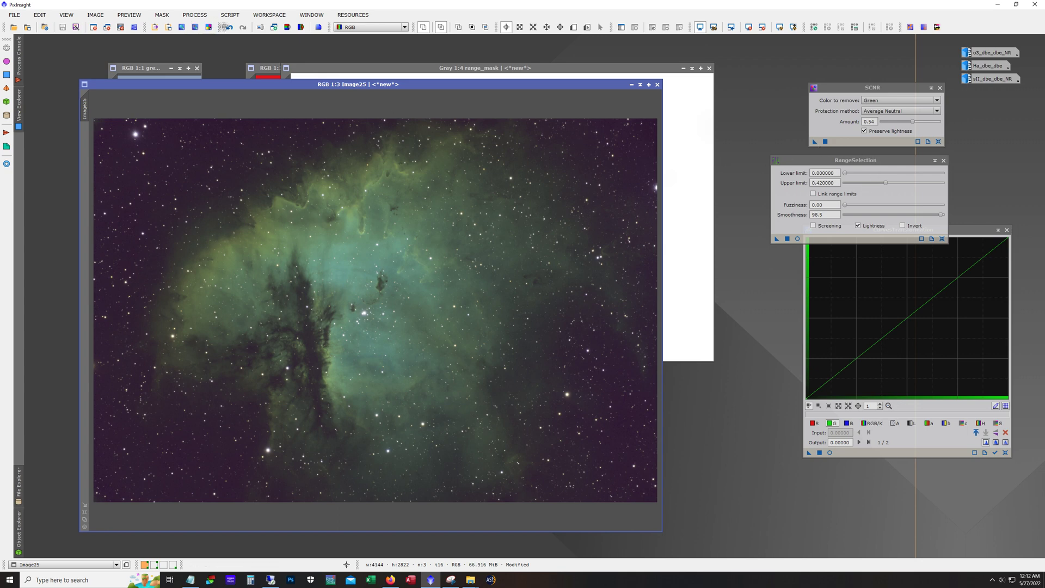
key(ctrl+z)
Remove green from Image25 with SCNR at amount 0.71
drag(919, 123, 923, 124)
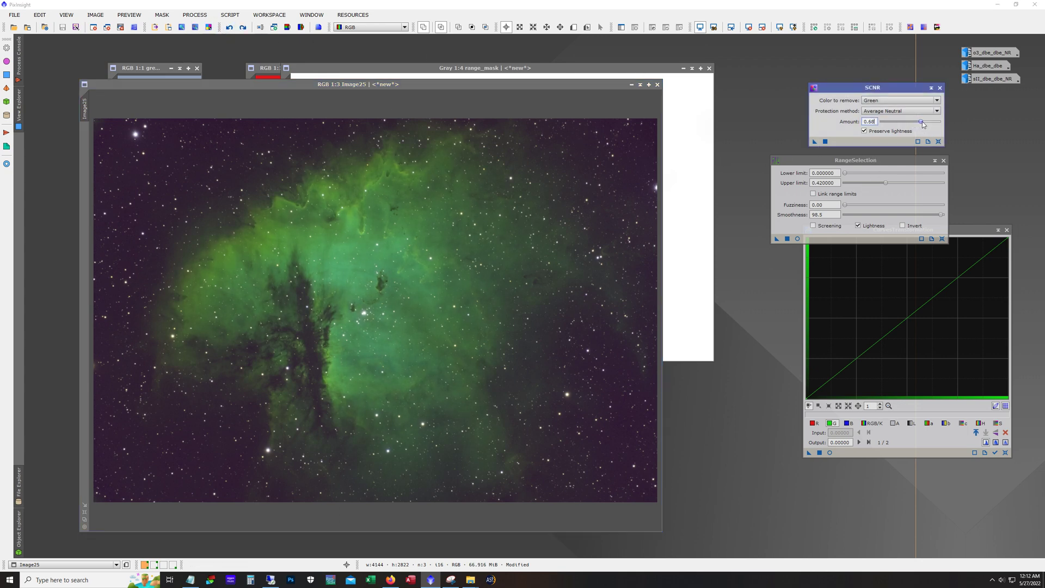
click(815, 142)
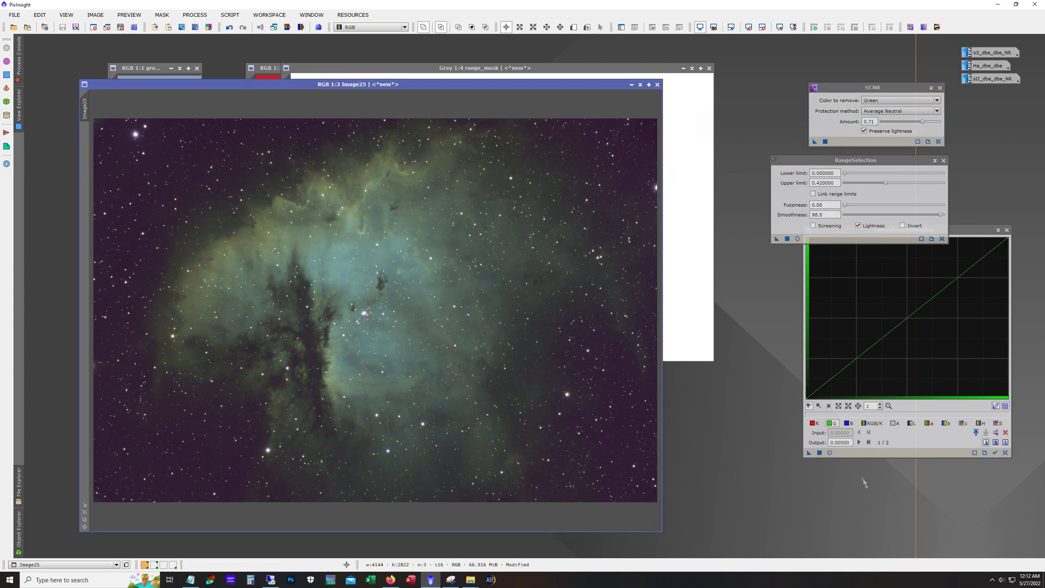
Boost Image25's saturation with a curve point at about input 0.387, output 0.591, apply it, and reset the curves
click(830, 453)
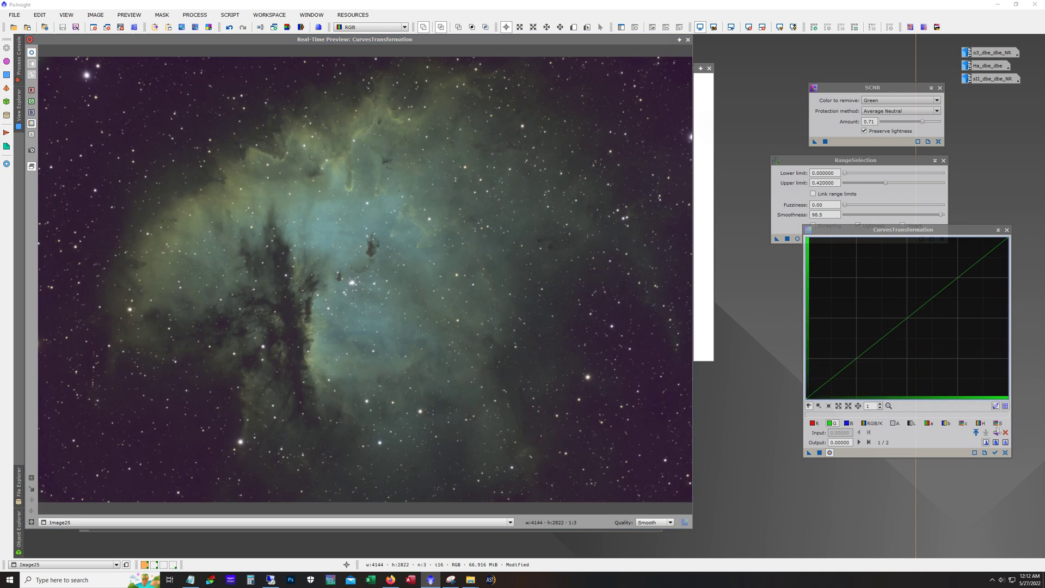
click(995, 424)
drag(885, 335, 884, 302)
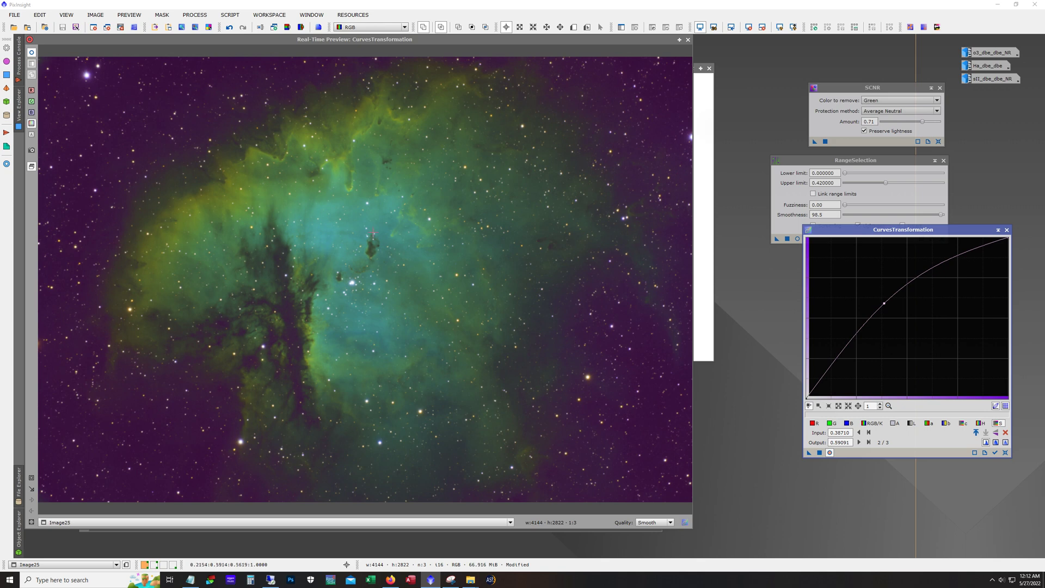
click(1006, 453)
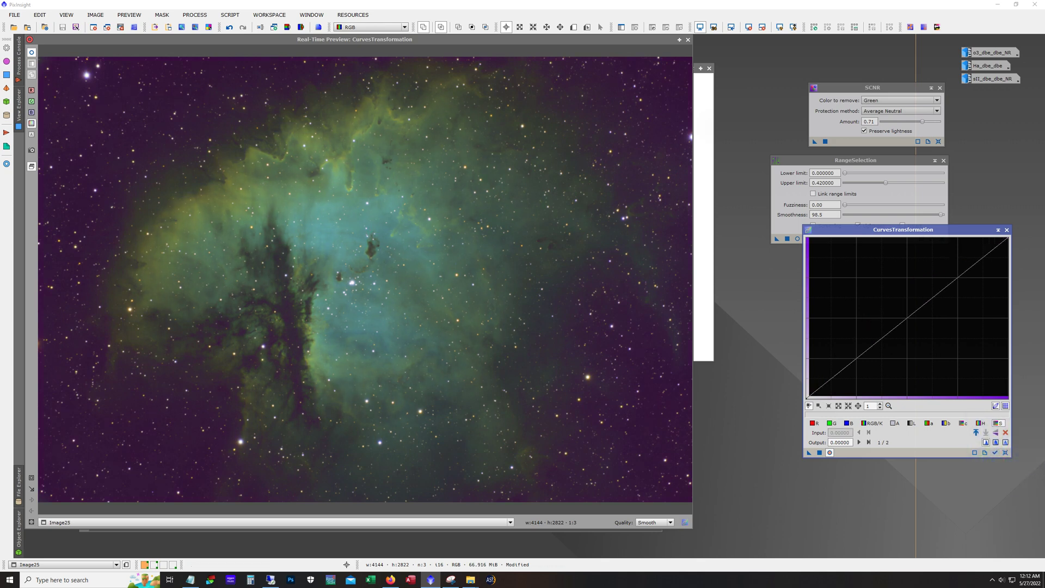
Lower Image25's green channel with a curve point at about input 0.538, output 0.457, apply it, and reset the curves
click(830, 424)
click(907, 319)
drag(907, 318, 915, 325)
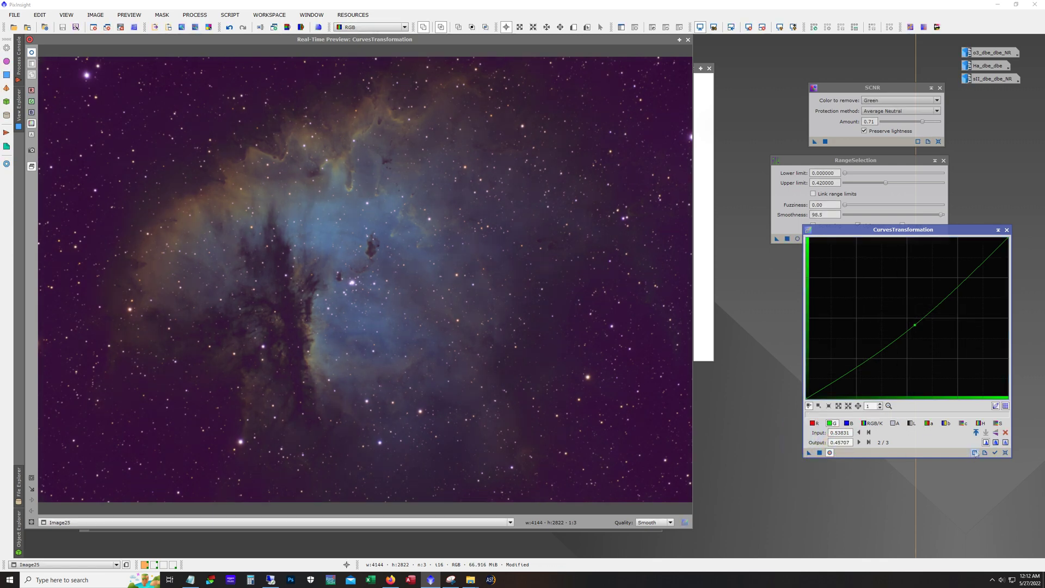
click(1005, 452)
Boost Image25's saturation again at about input 0.395, output 0.593, apply it, reset the curves and close the preview
click(997, 423)
click(898, 311)
drag(898, 311, 886, 303)
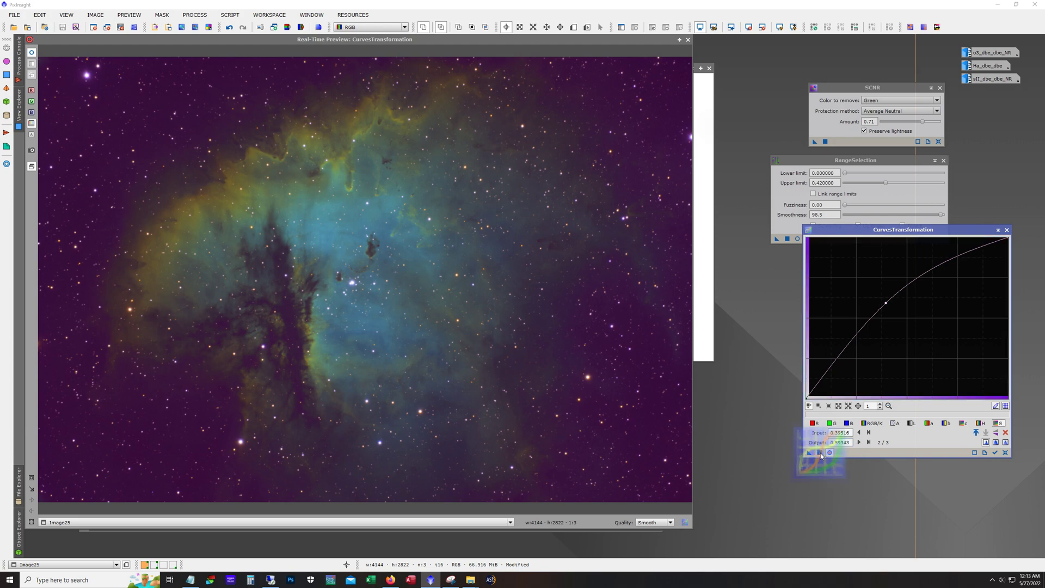
click(1005, 452)
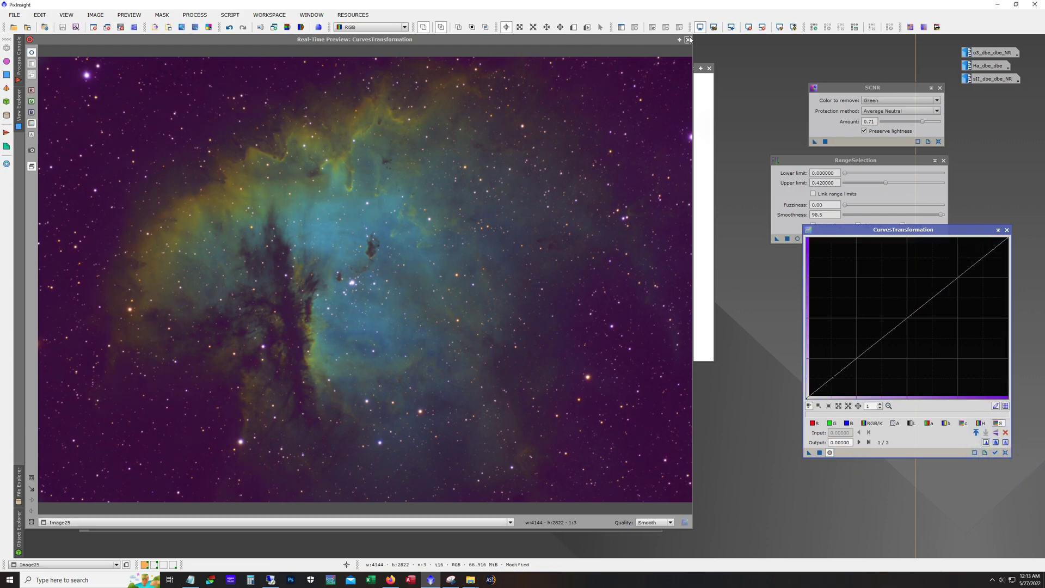
click(688, 40)
Invert the colours of Image25 so the purple background turns green
drag(225, 85, 208, 59)
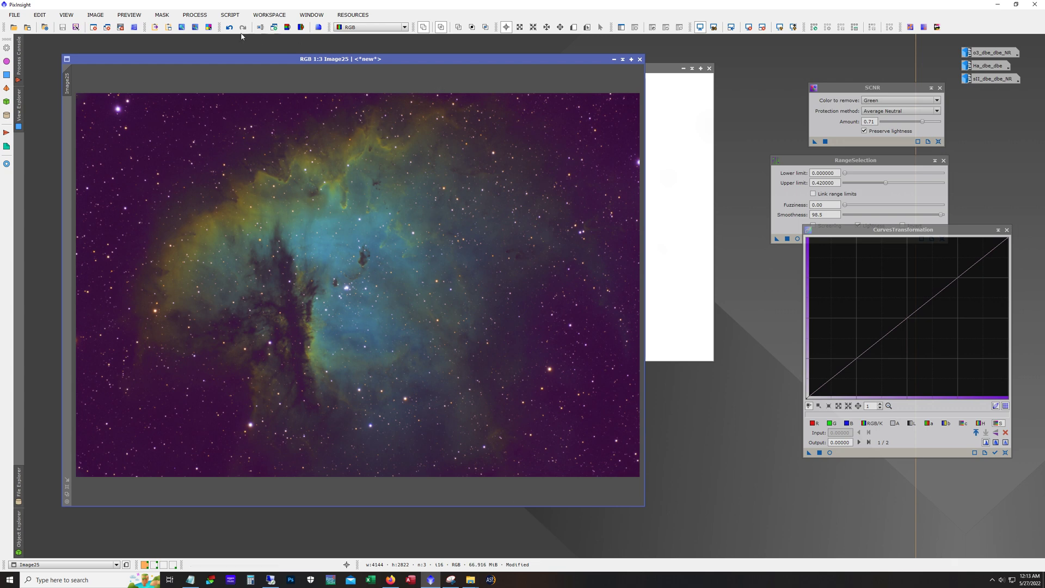
click(194, 15)
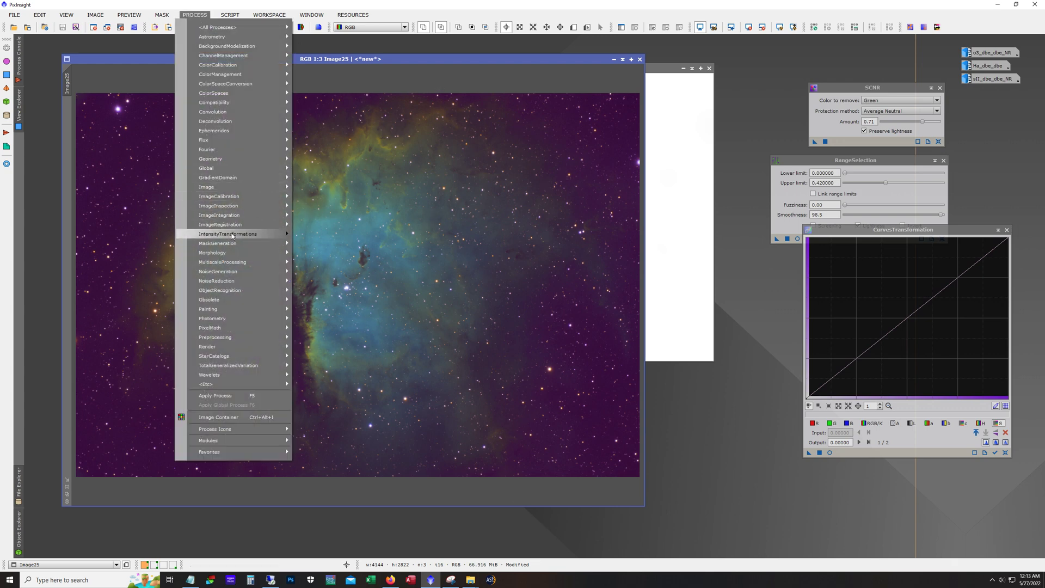
mouse_move(231, 236)
click(350, 317)
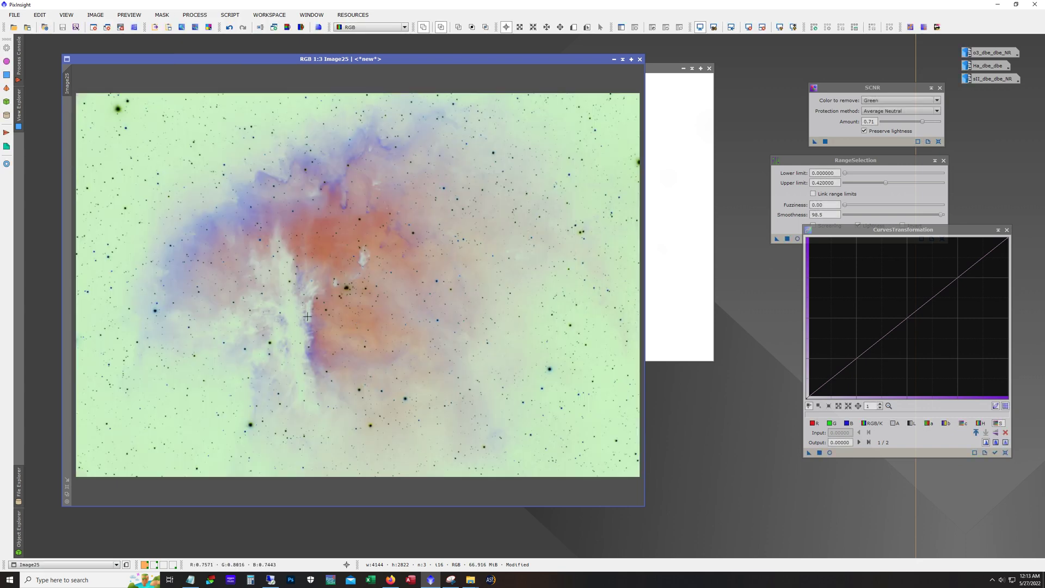
Reset SCNR and remove green from the inverted Image25 at amount 0.86
click(928, 141)
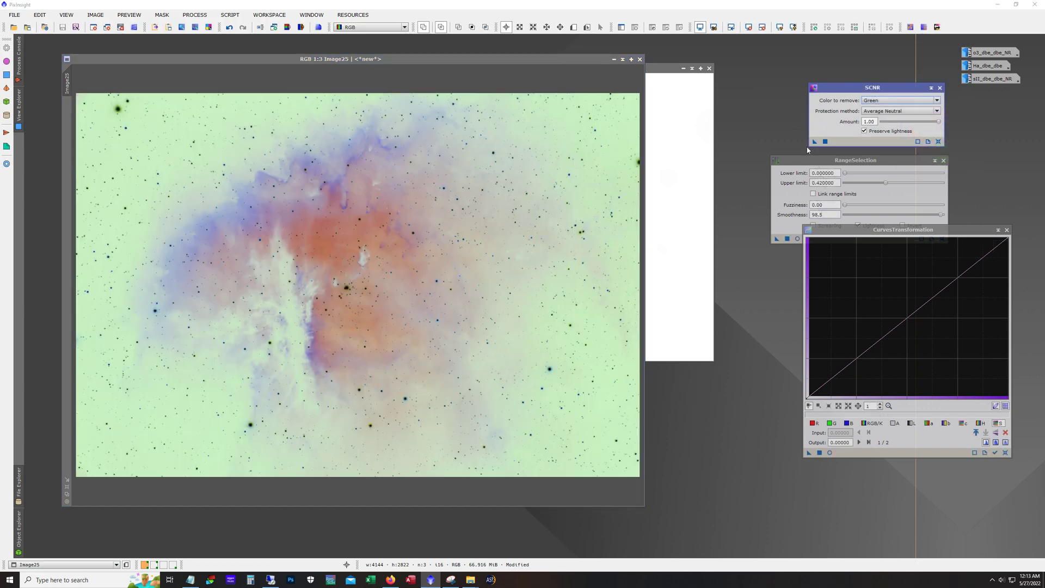
drag(938, 122, 926, 125)
drag(815, 142, 519, 201)
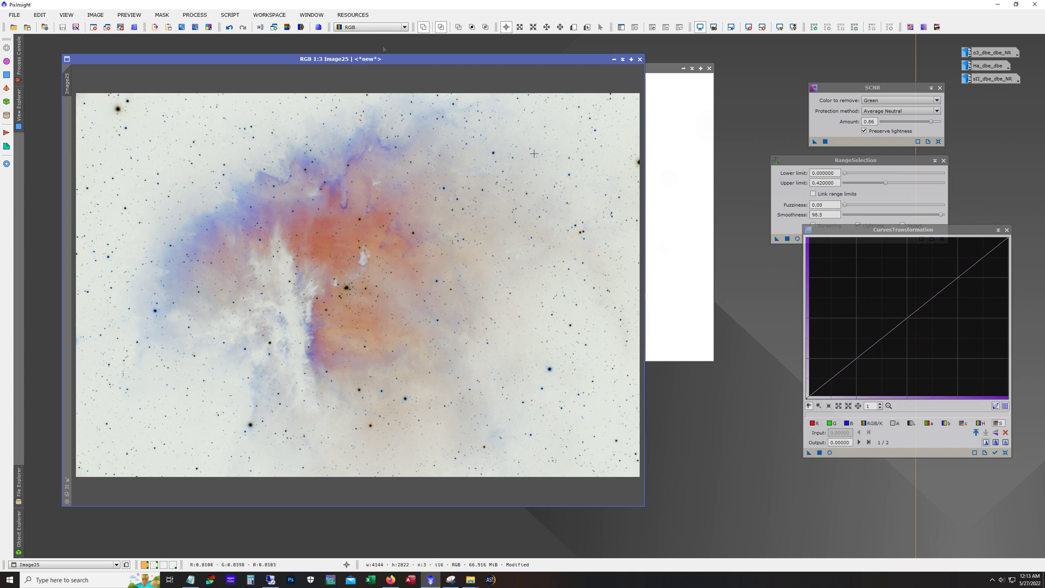
Invert Image25 back to its normal colours
click(194, 14)
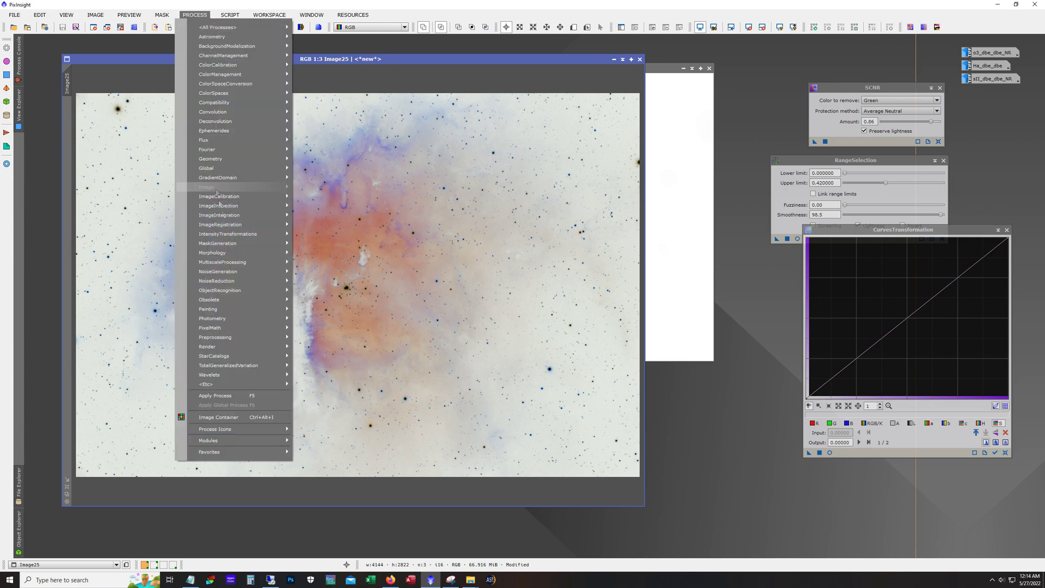
mouse_move(230, 235)
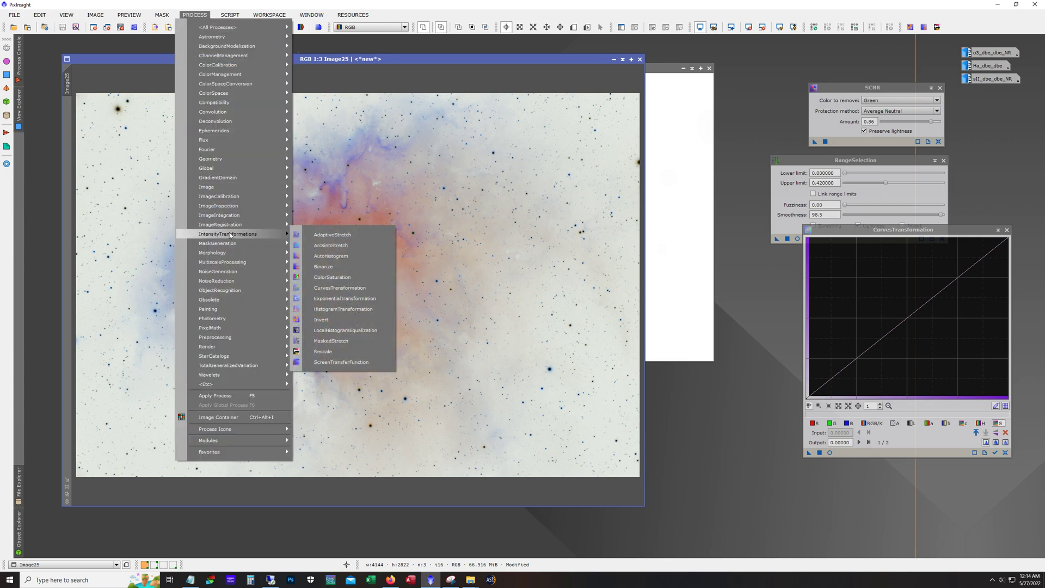
click(323, 314)
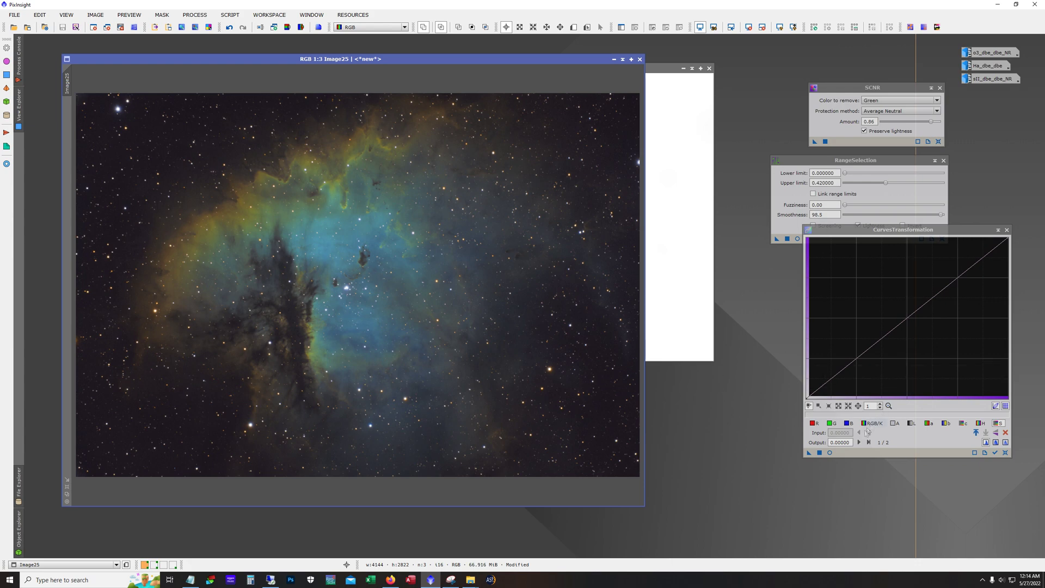
Preview and apply a slight saturation boost to Image25 at about input 0.488, output 0.528, and reset the curves
click(829, 452)
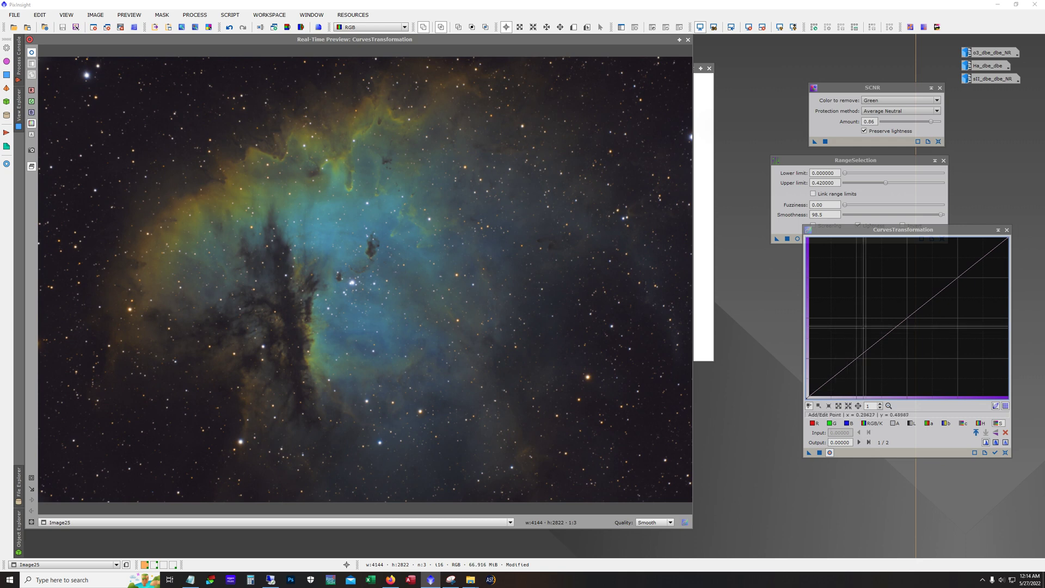
click(908, 318)
drag(908, 318, 904, 313)
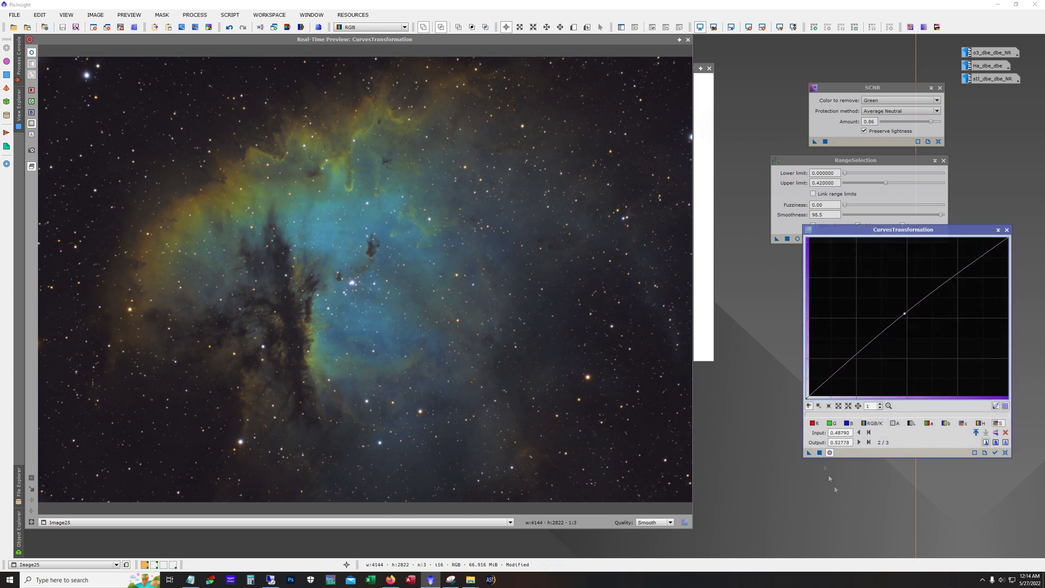
click(819, 452)
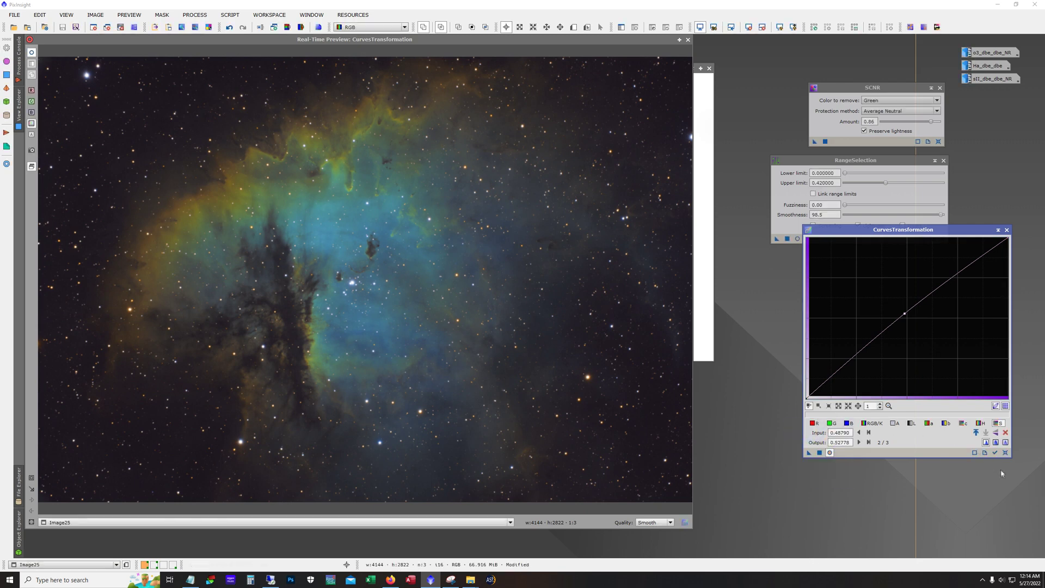
click(1004, 452)
Lower Image25's green curve slightly at input 0.506, output 0.490, apply it and reset the curves
click(831, 424)
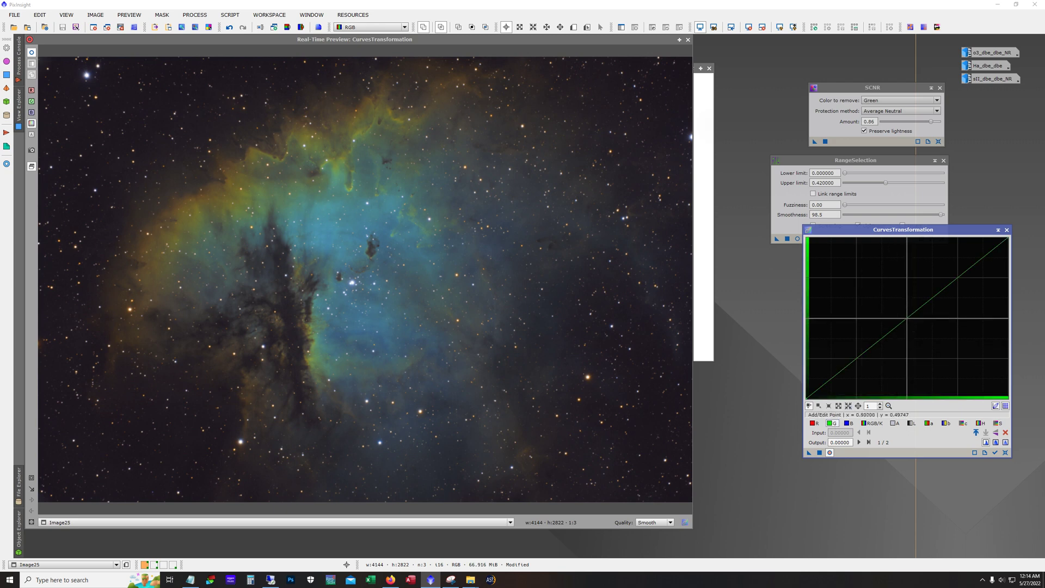
click(909, 319)
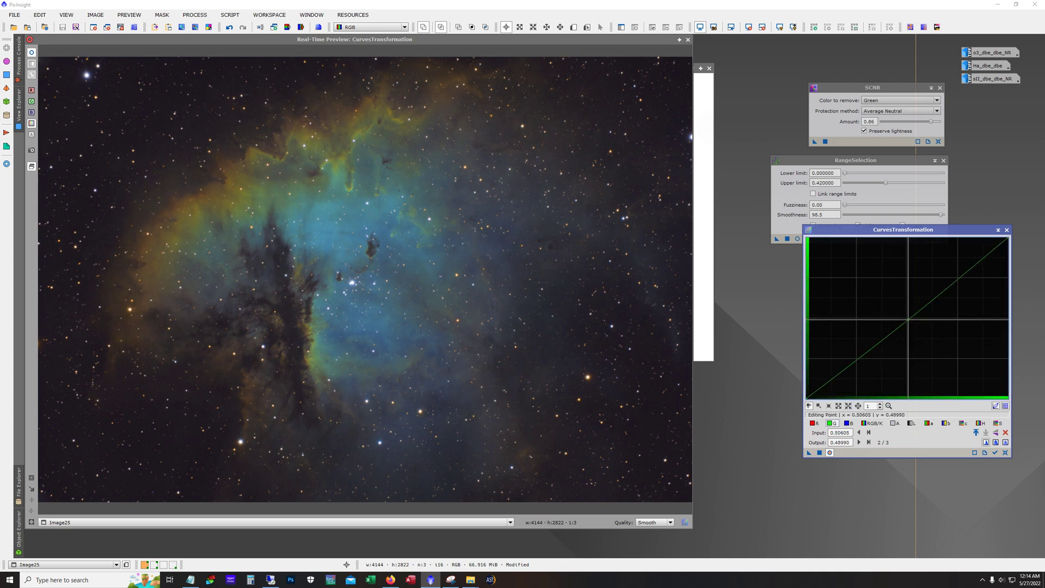
click(819, 453)
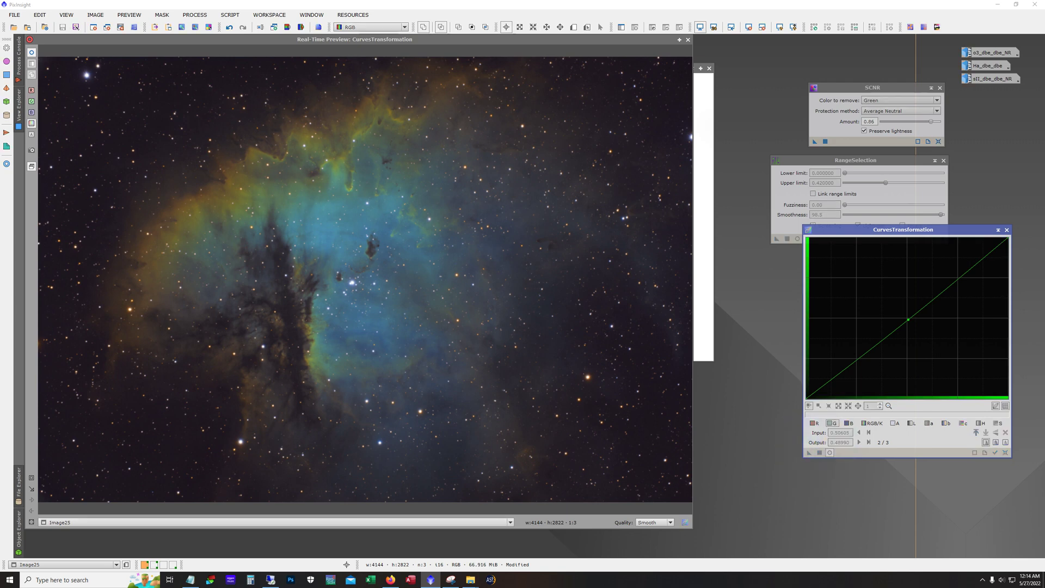
click(1005, 452)
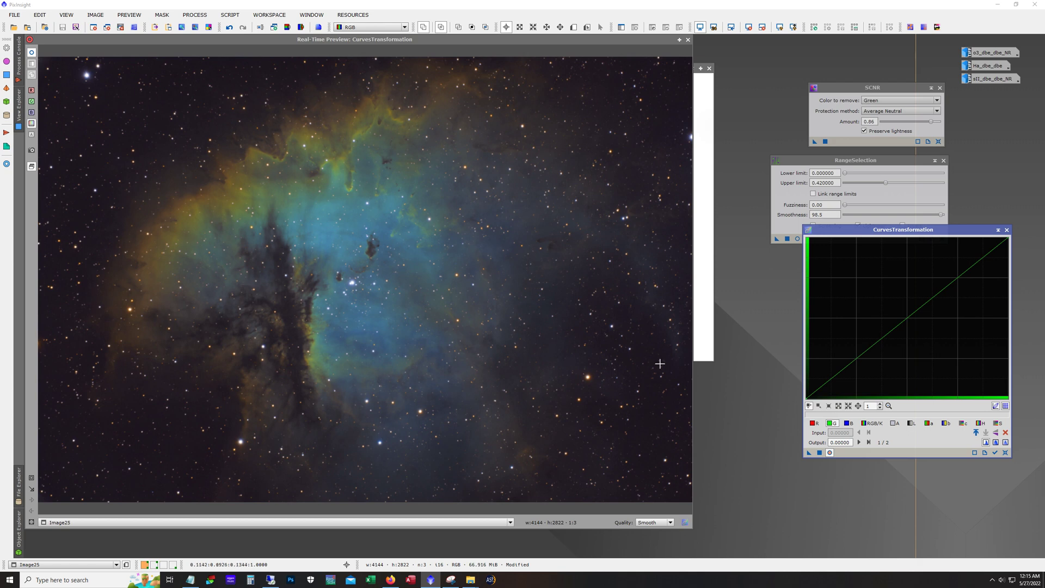
Close the real-time preview, minimise Image25, range_mask and Image25_cmB, and make the yellow swatch the active image
click(688, 40)
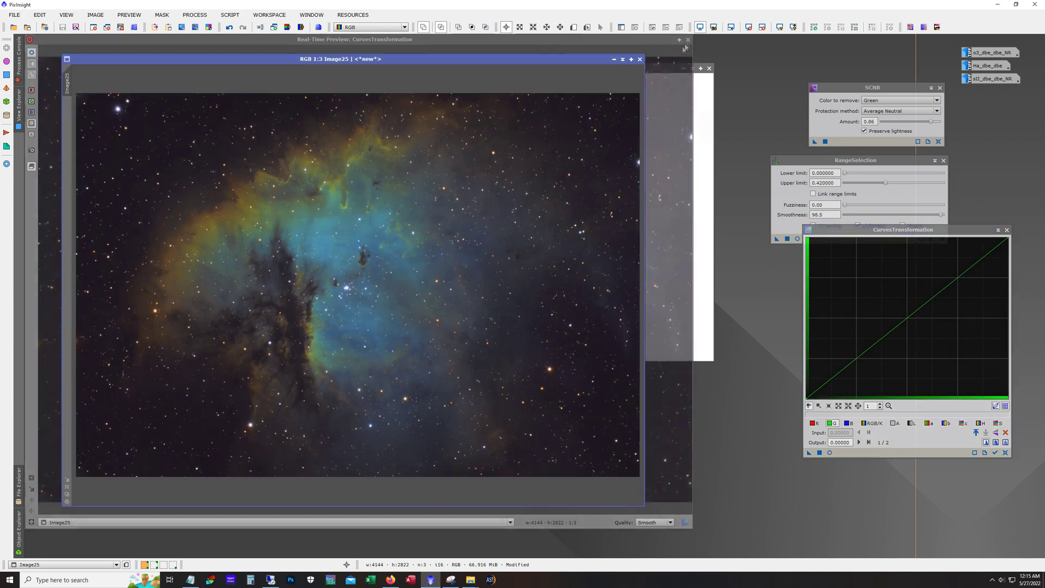
click(613, 60)
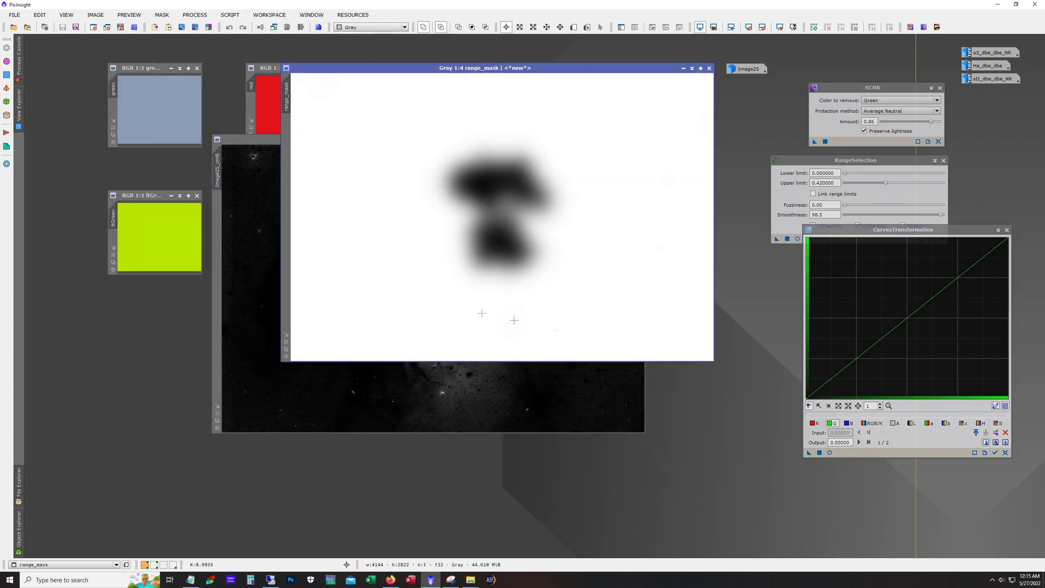
click(691, 69)
click(613, 143)
drag(521, 218, 452, 299)
click(299, 235)
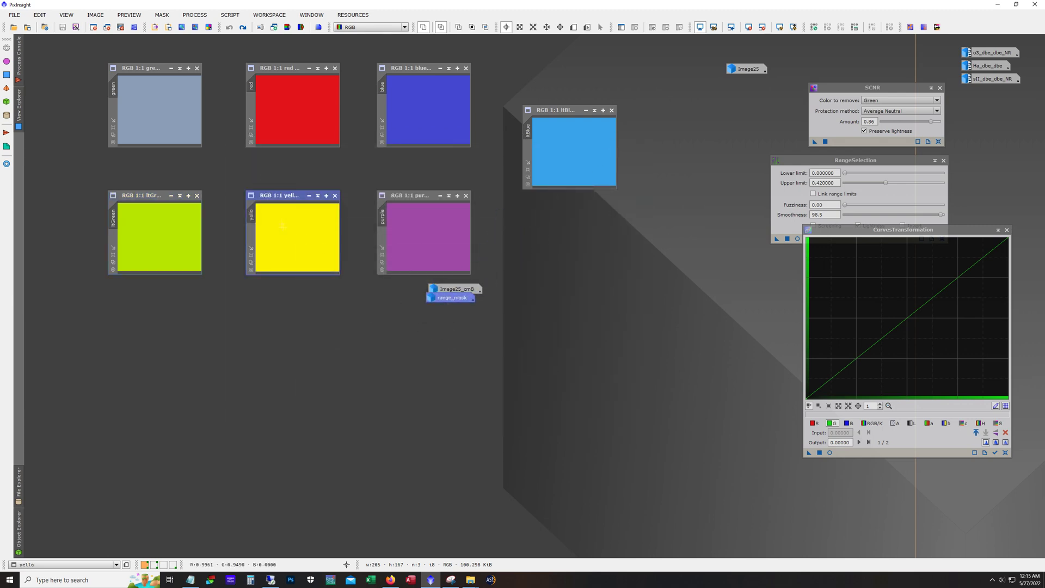
Preview lowering the green curve on the yellow swatch, reset the curves and close the preview
click(830, 452)
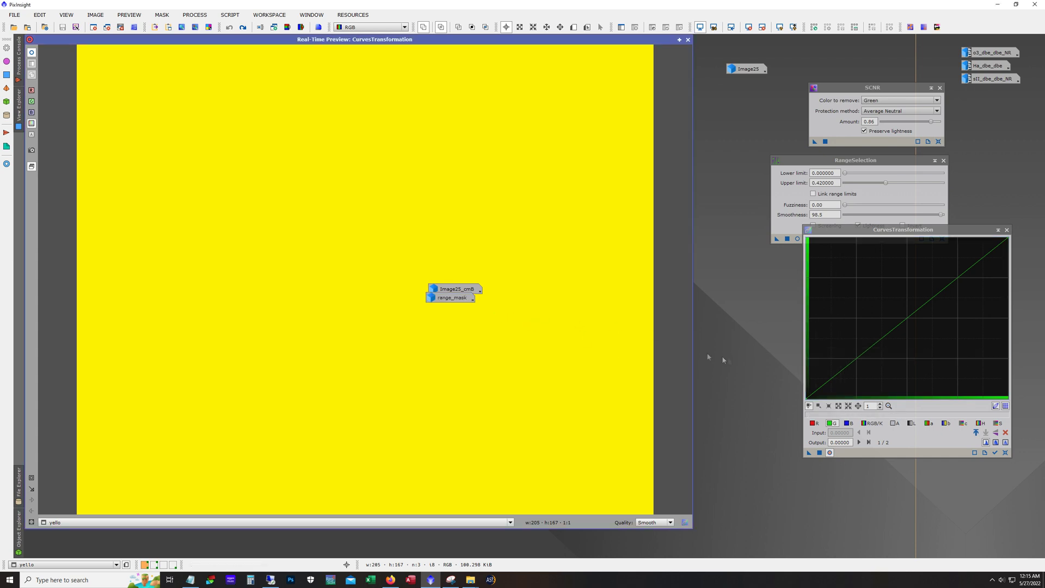
drag(462, 289, 766, 327)
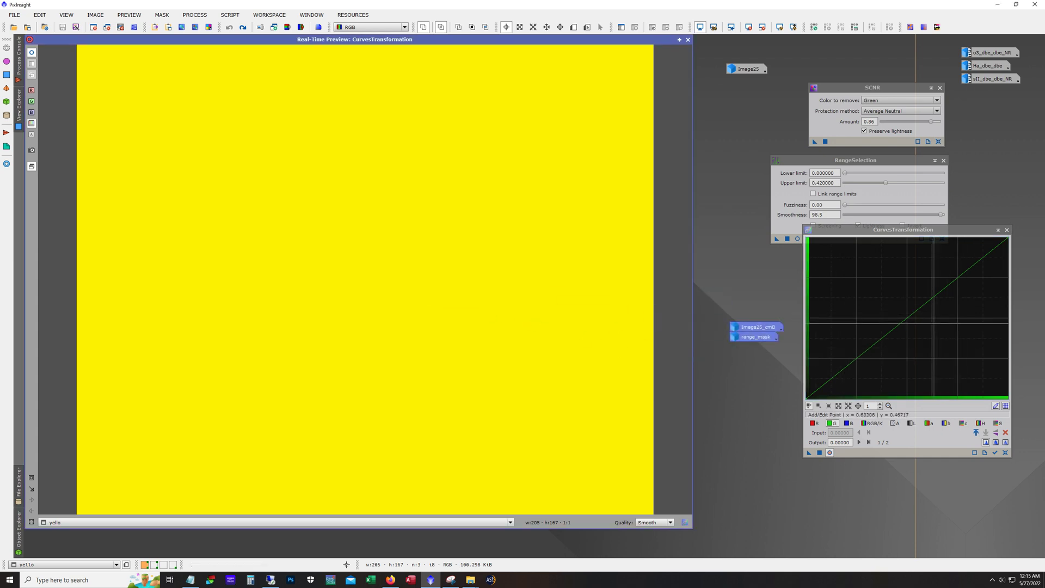
drag(907, 317, 999, 374)
click(1005, 453)
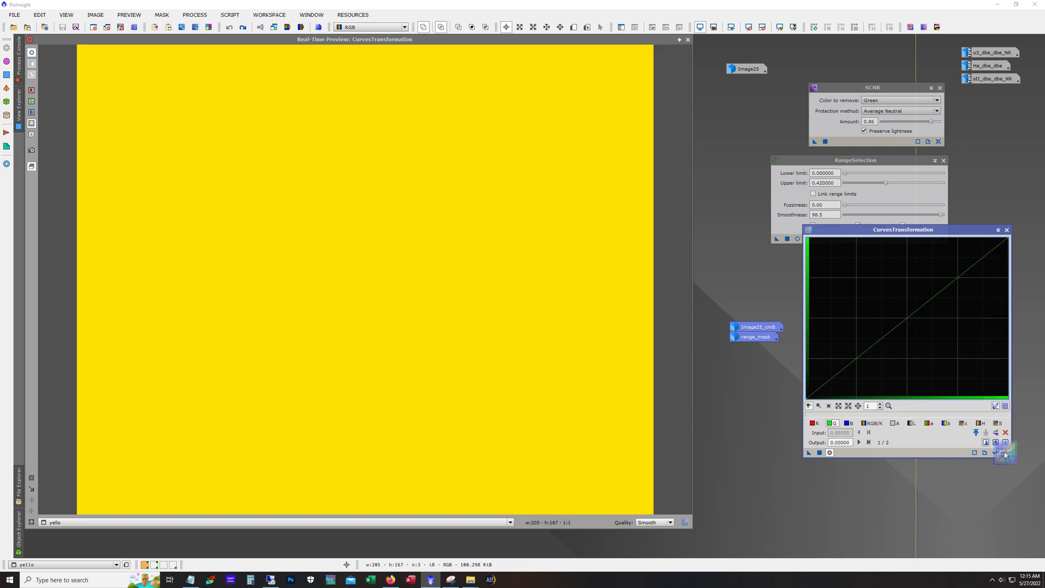
click(688, 40)
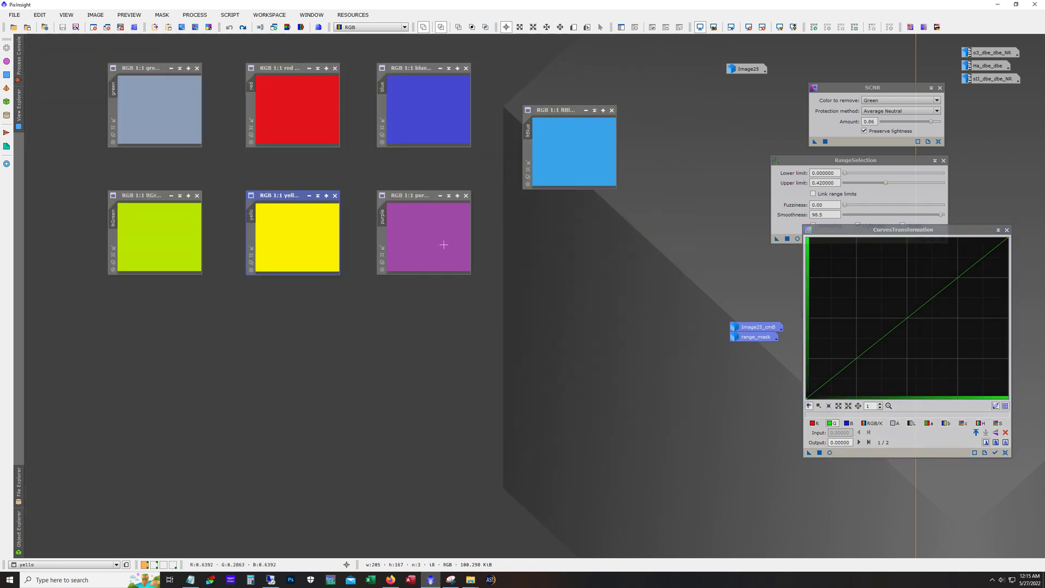
Restore Image25 and generate a yellow colour mask from it with the ColorMask script
double_click(749, 328)
click(627, 141)
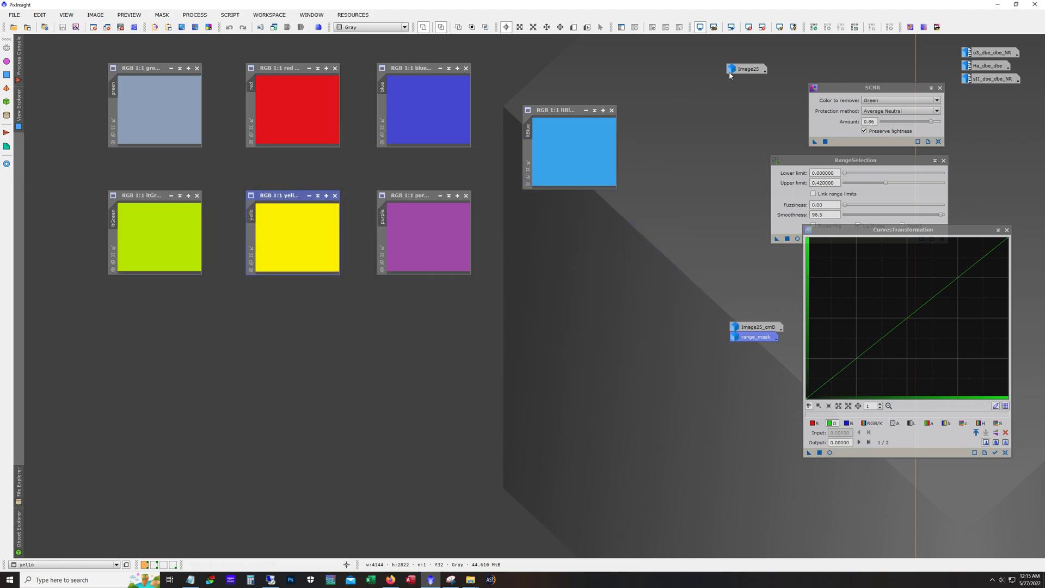
double_click(741, 69)
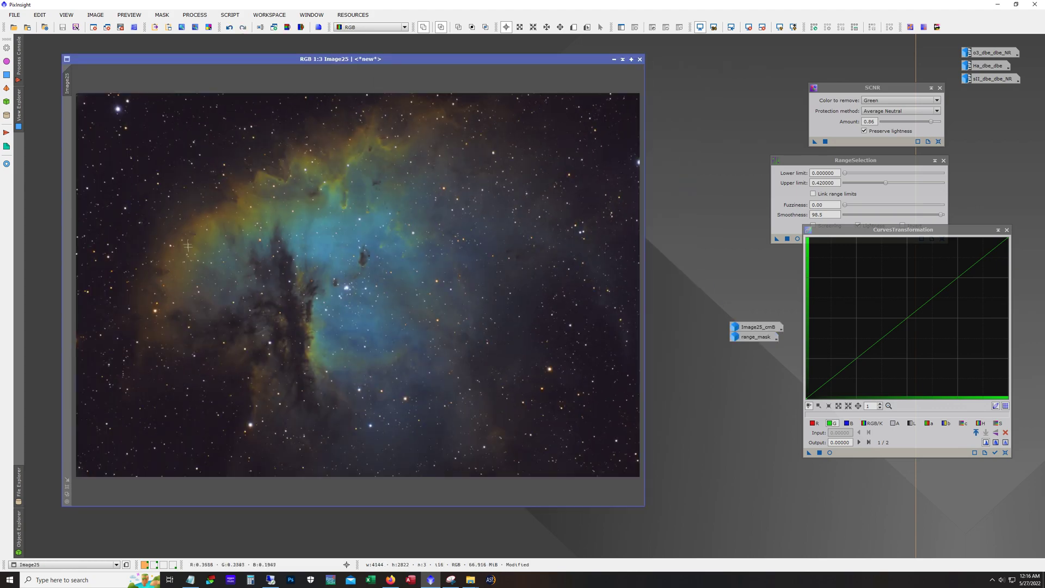
click(189, 16)
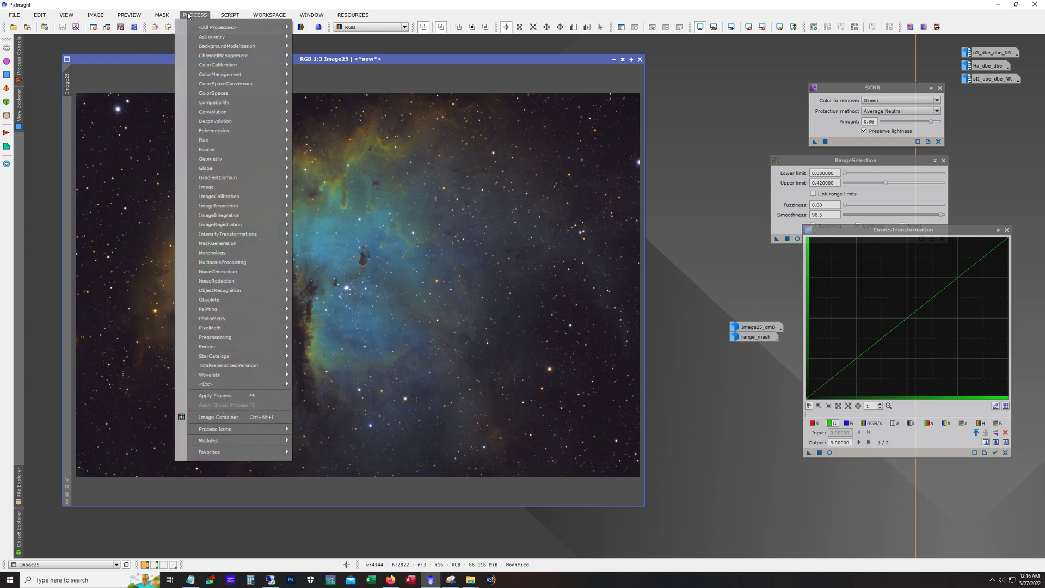
mouse_move(225, 98)
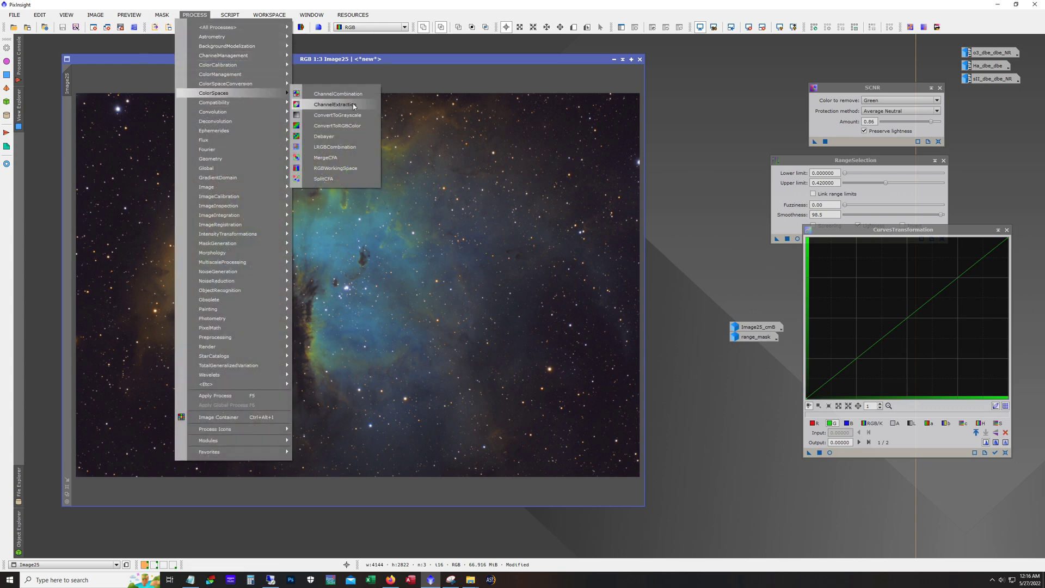
mouse_move(230, 14)
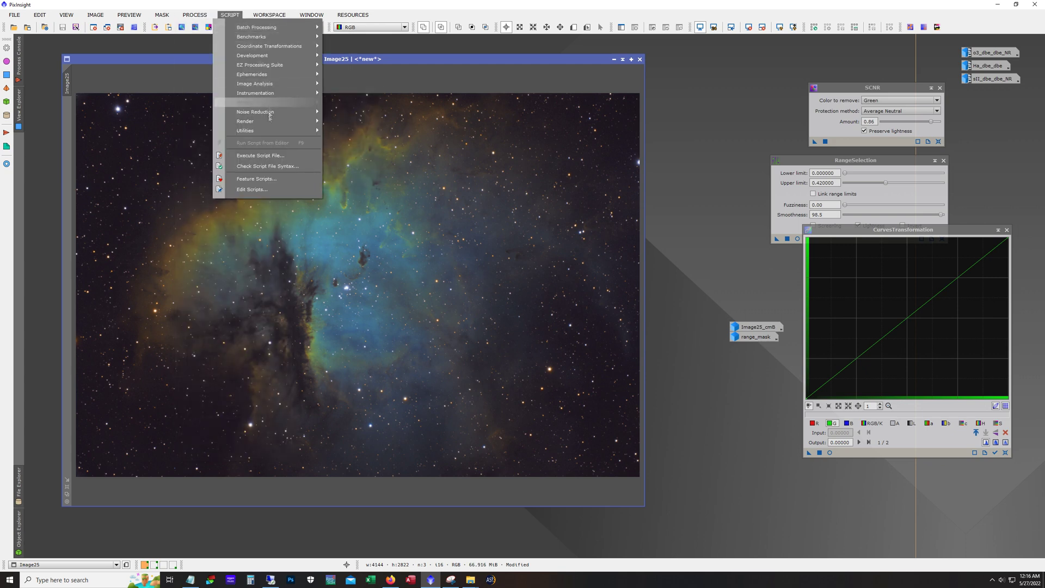
mouse_move(272, 131)
click(384, 175)
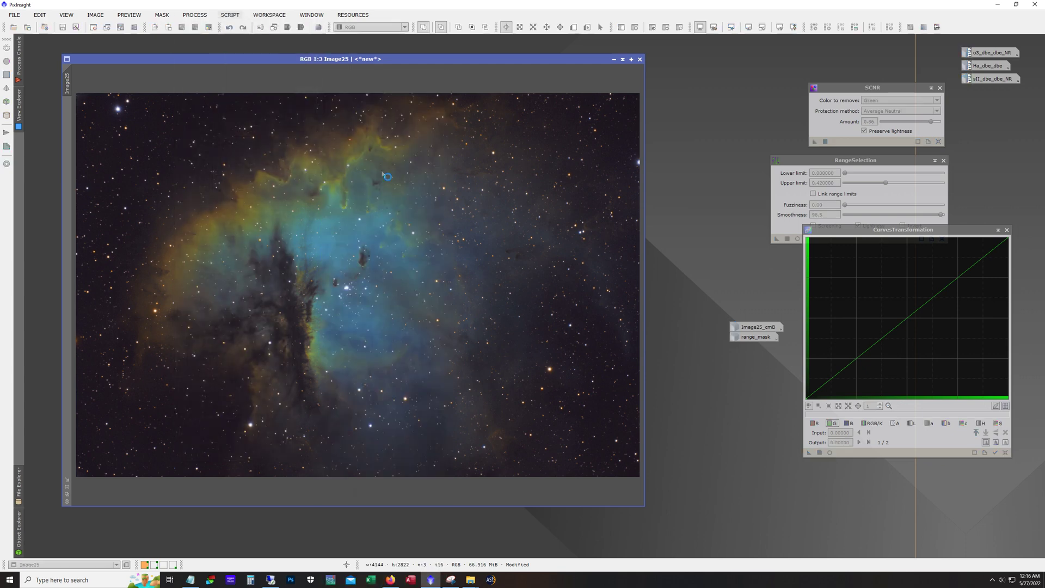
click(583, 331)
click(557, 401)
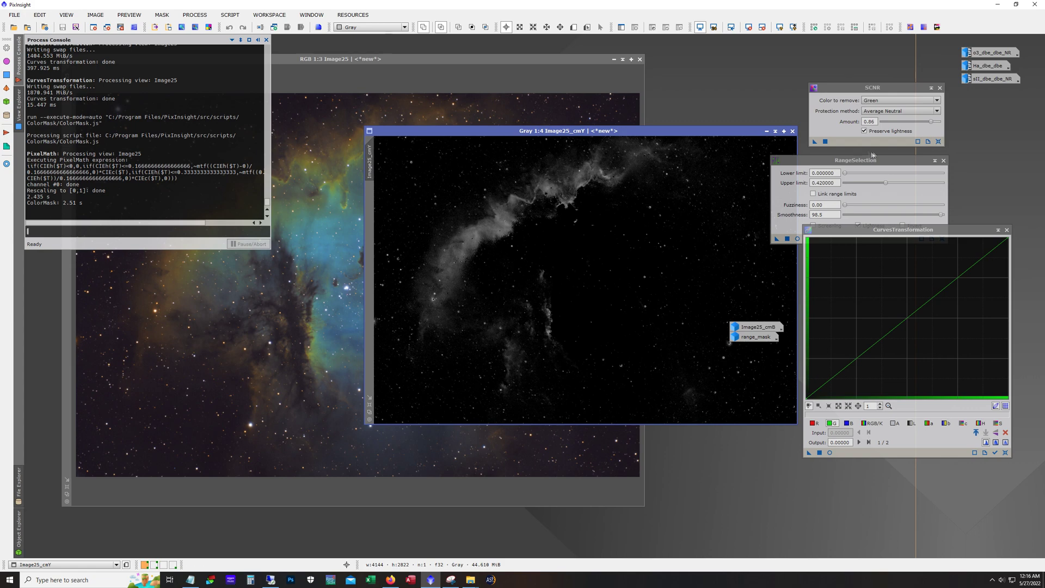
Create a range mask from Image25_cmY with RangeSelection, using upper limit 0.06 and smoothness 48.5, and close the preview
click(797, 239)
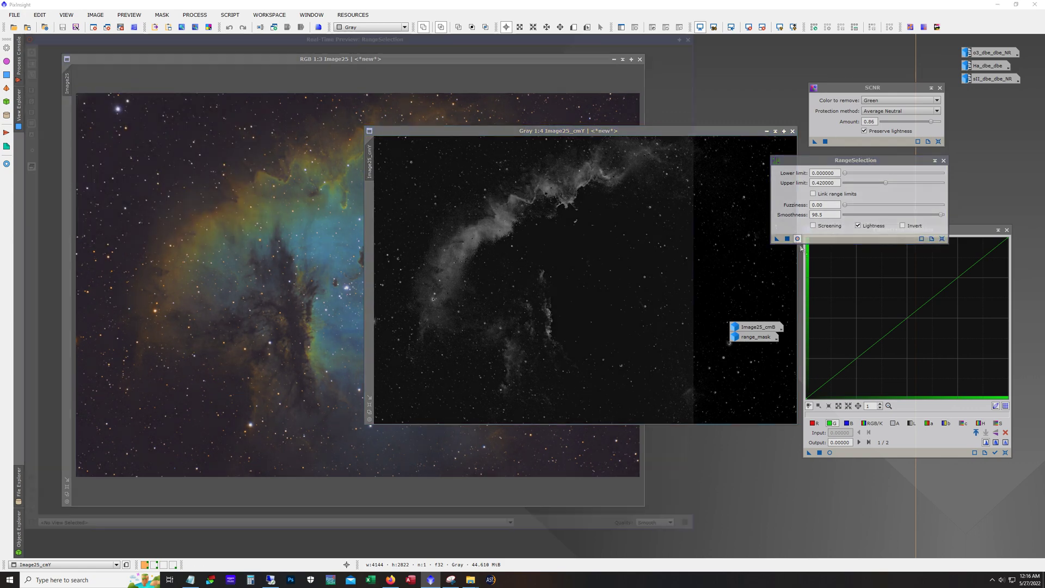
click(942, 238)
drag(943, 182, 894, 218)
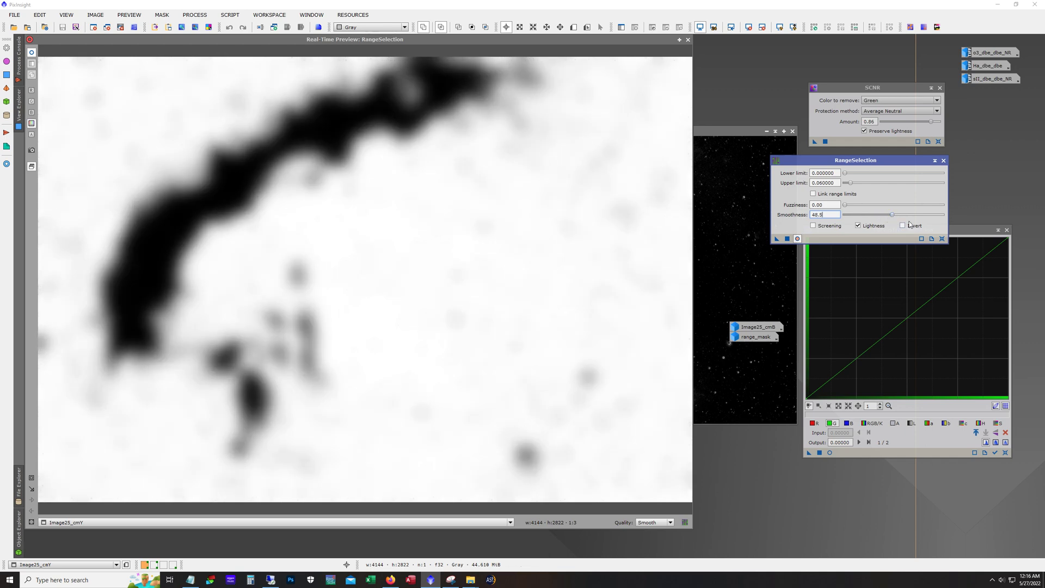
click(789, 240)
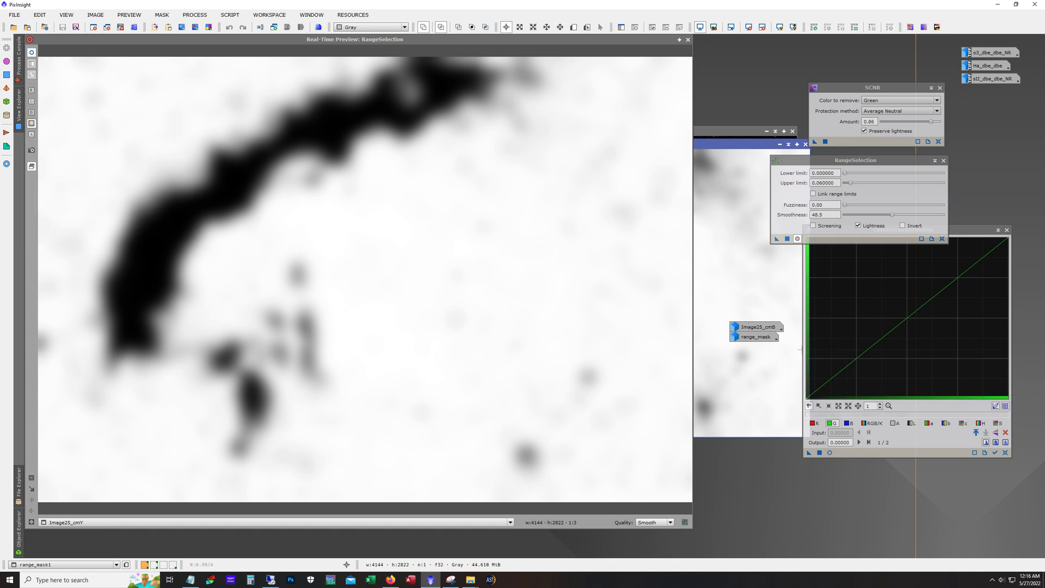
click(687, 39)
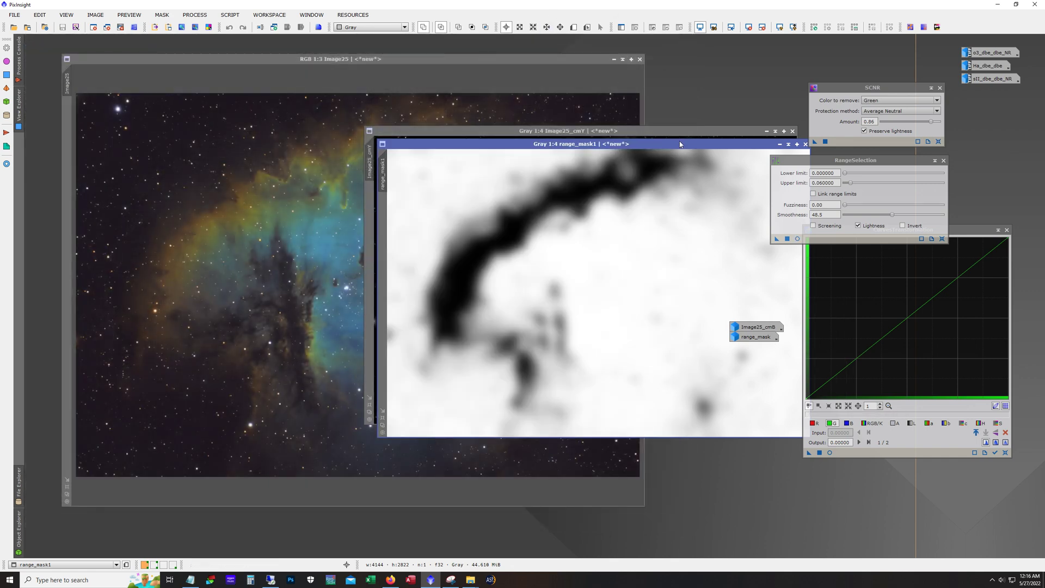
Minimise Image25_cmY, store its icon beside the other masks, and apply range_mask1 as the mask of Image25
drag(679, 143, 576, 175)
click(766, 131)
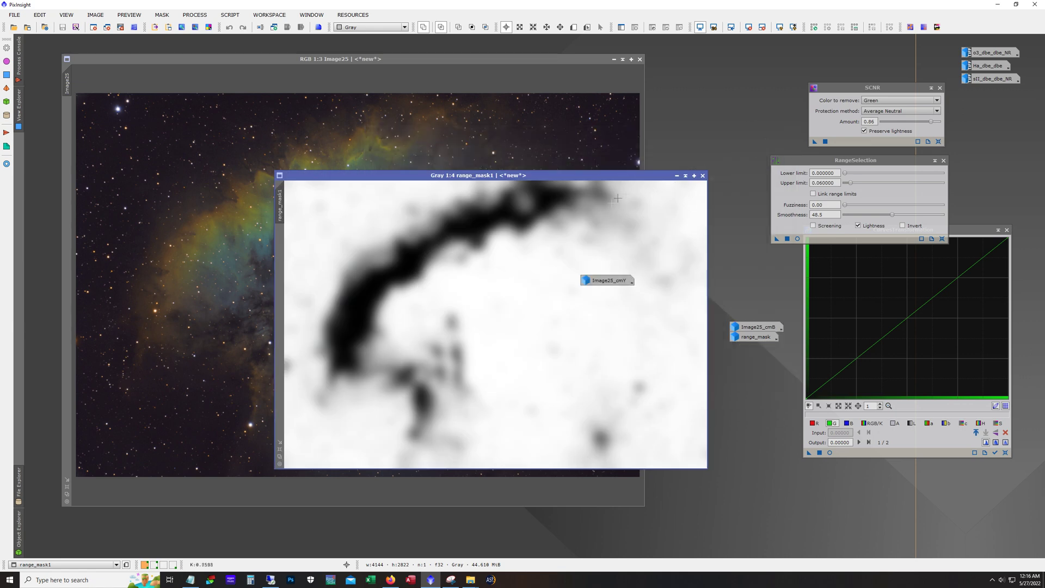
drag(605, 278, 752, 306)
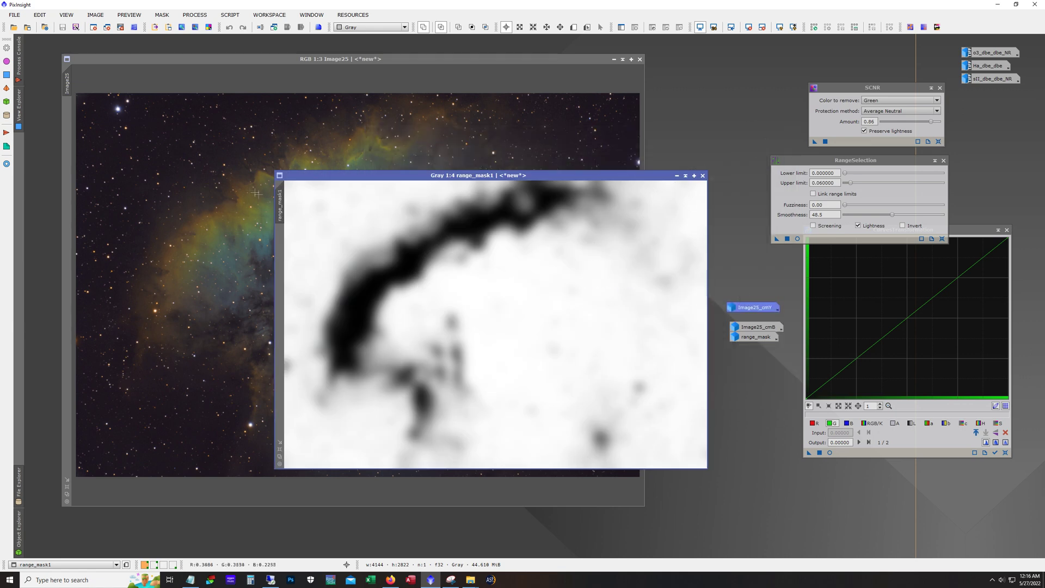
drag(285, 209, 70, 146)
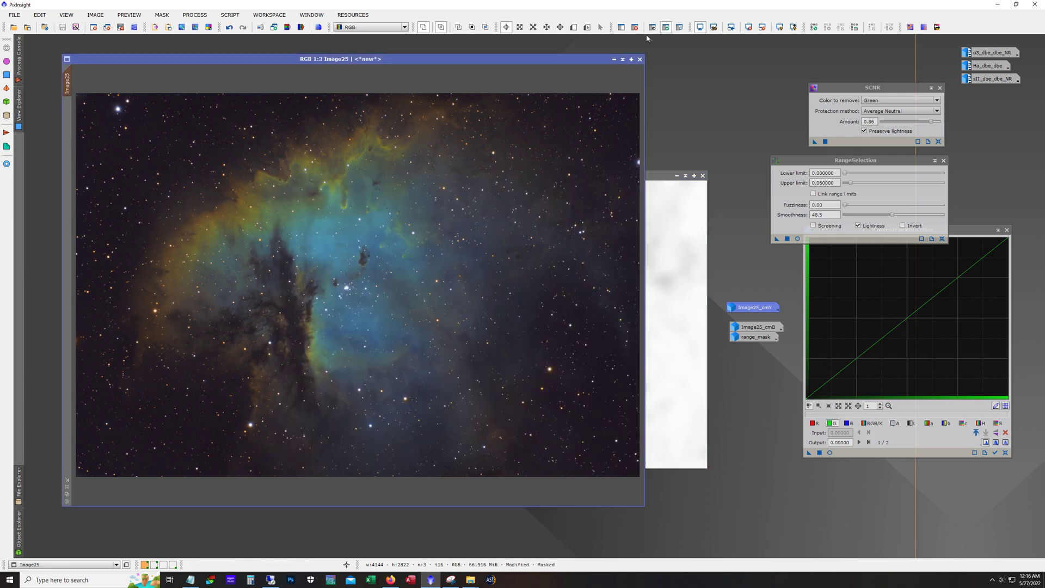
Invert Image25's mask so the yellow nebula edge is editable, checking the mask overlay and hiding it again
click(679, 28)
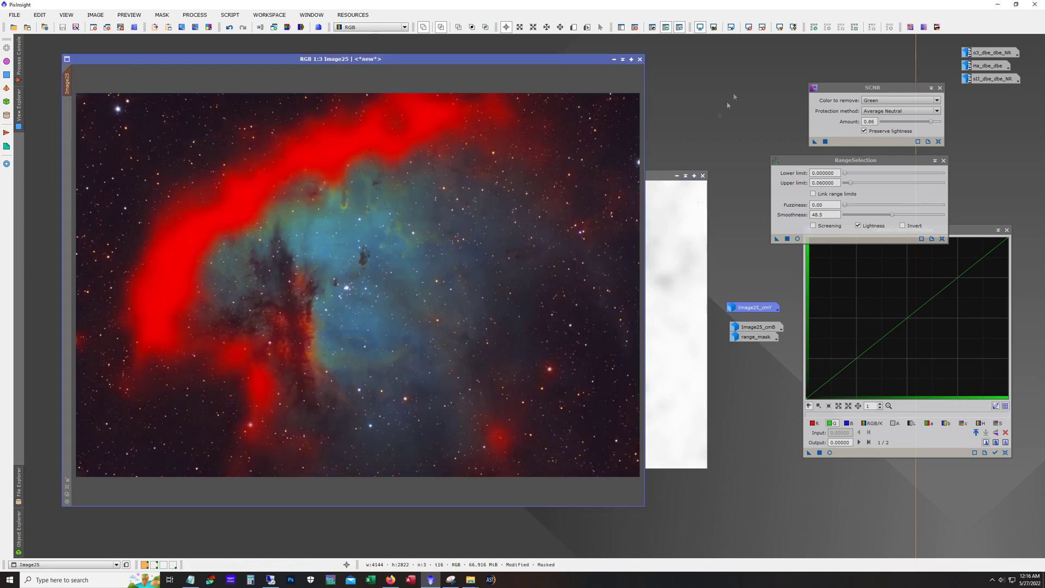
click(679, 28)
click(679, 28)
click(679, 28)
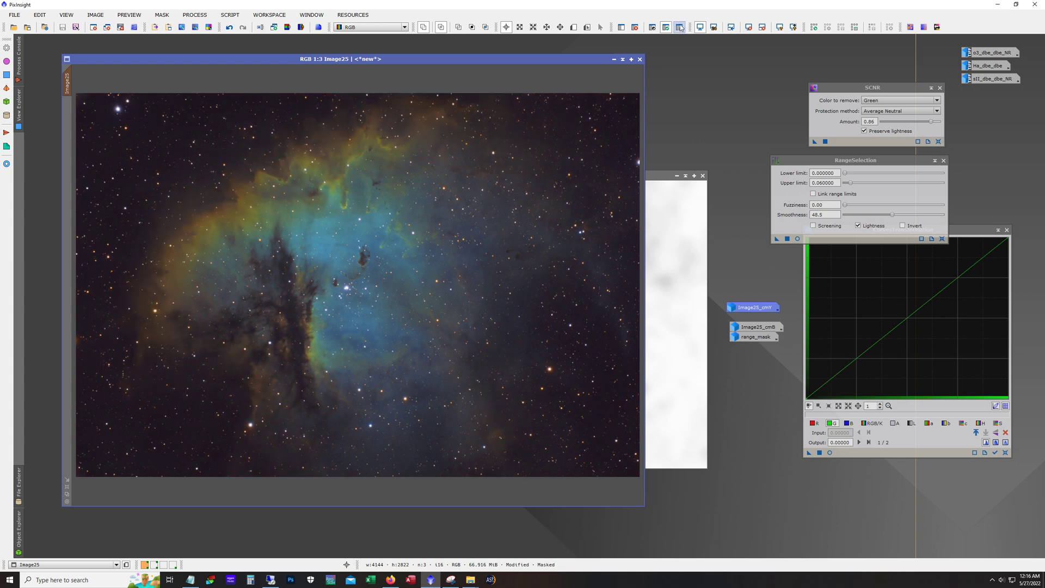
click(162, 15)
click(174, 52)
click(680, 28)
click(681, 27)
Lower the green curve of masked Image25 at input 0.532, output 0.475, apply it, reset the curves and close the preview
click(829, 452)
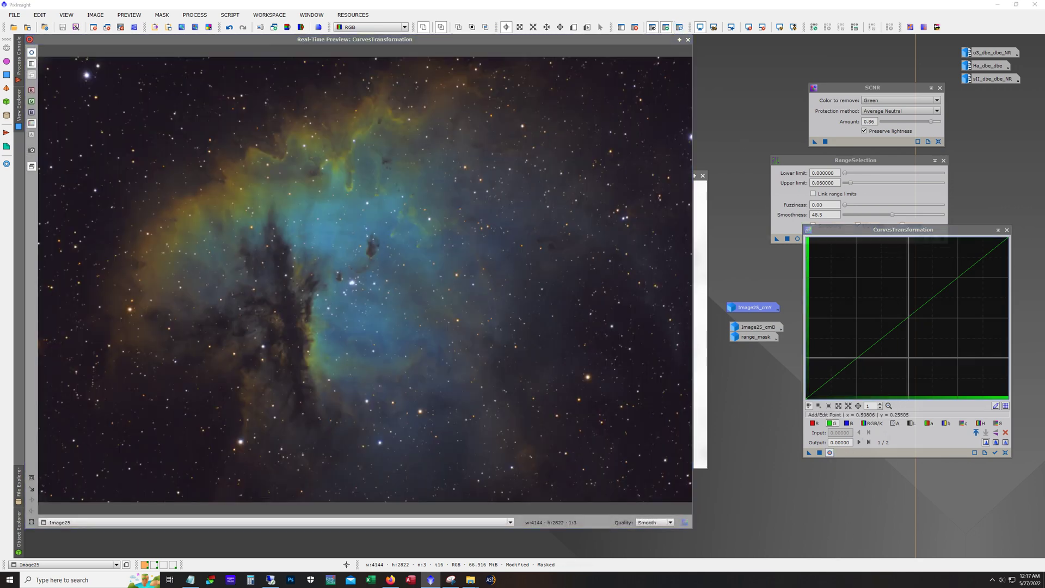
click(912, 321)
mouse_move(912, 321)
mouse_down()
mouse_move(975, 370)
mouse_move(919, 389)
mouse_move(904, 324)
mouse_move(919, 328)
mouse_up()
click(1005, 452)
click(911, 320)
drag(911, 320, 914, 321)
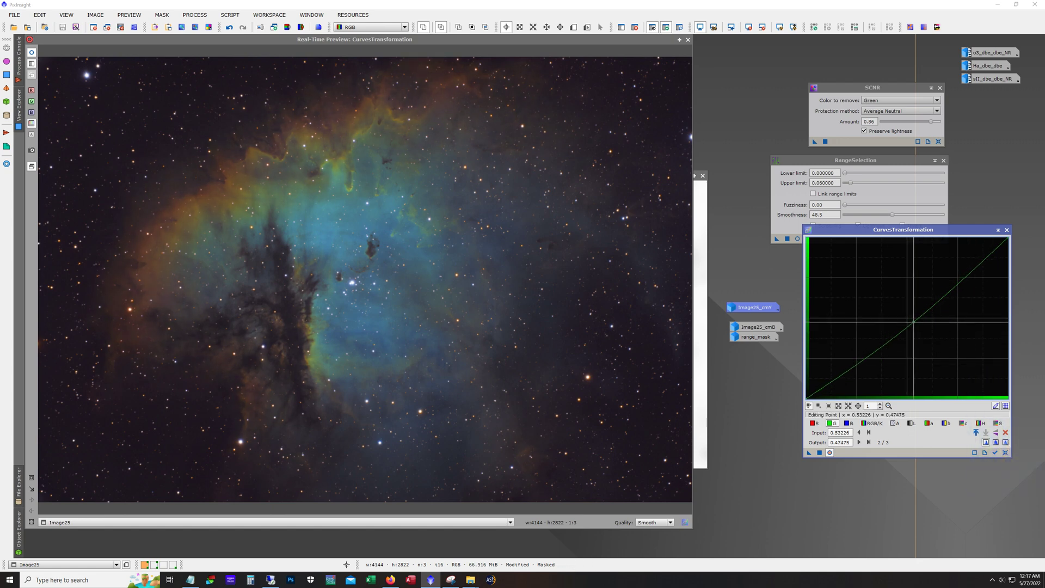
click(829, 453)
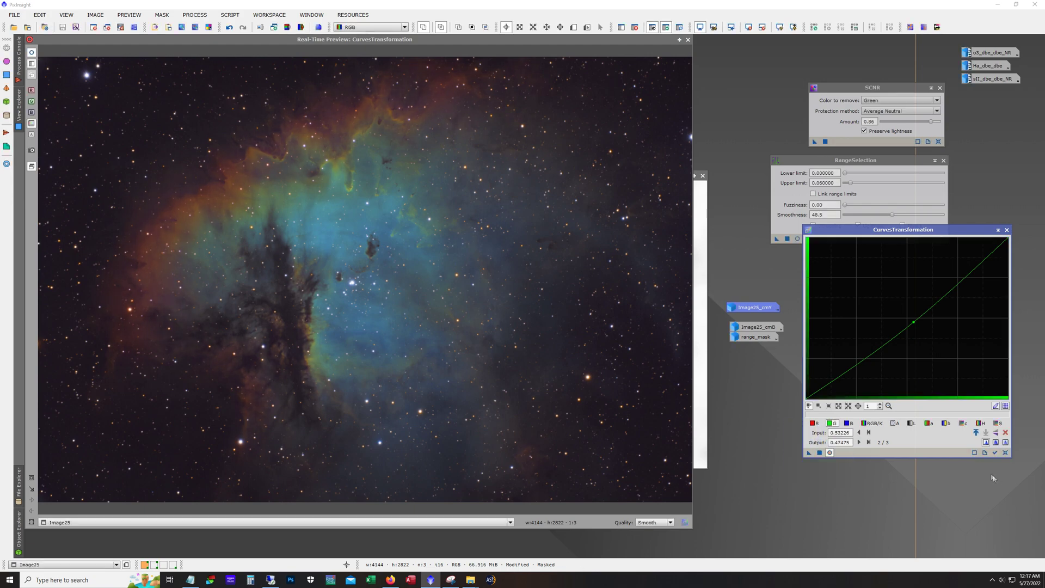
click(1006, 453)
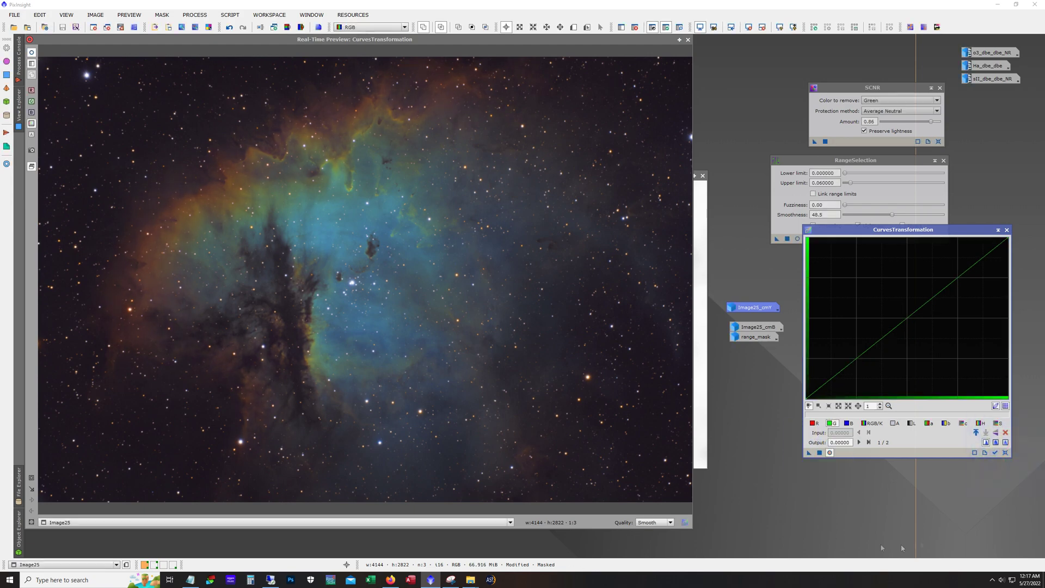
click(688, 41)
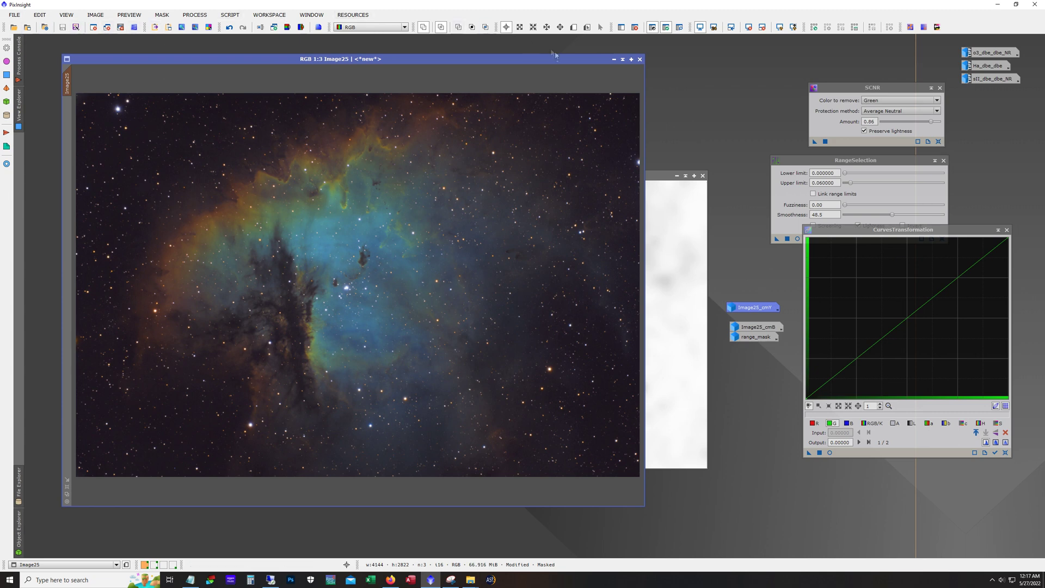
Remove range_mask1 from Image25, minimise it, and apply range_mask as the image's mask instead
click(635, 27)
click(675, 244)
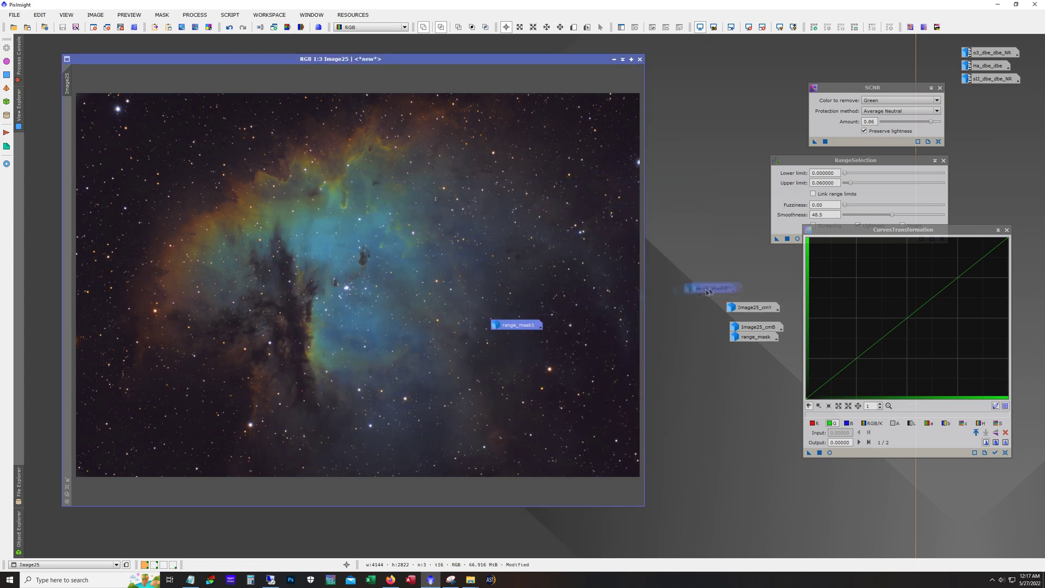
double_click(750, 337)
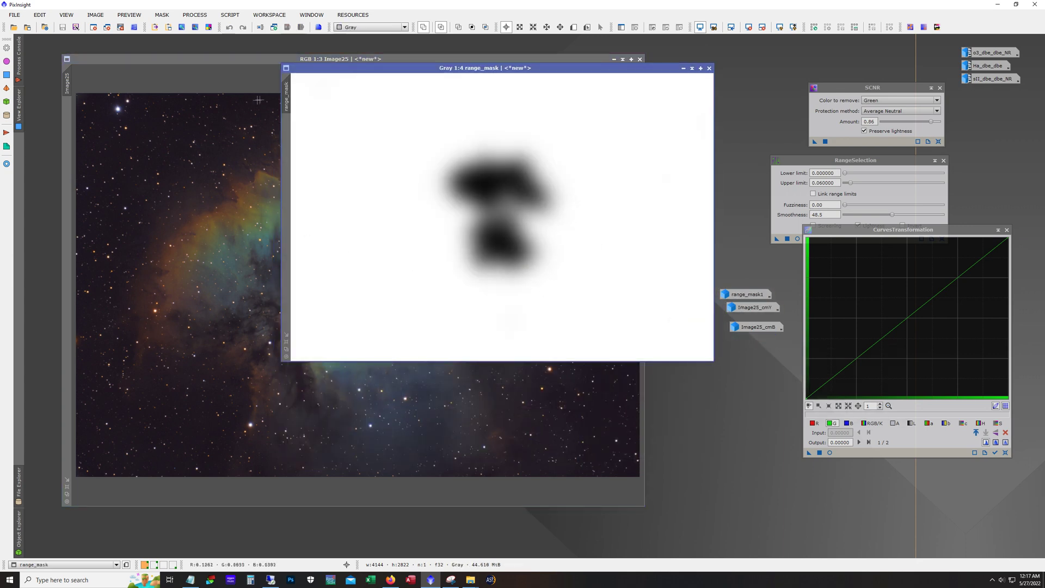
click(69, 149)
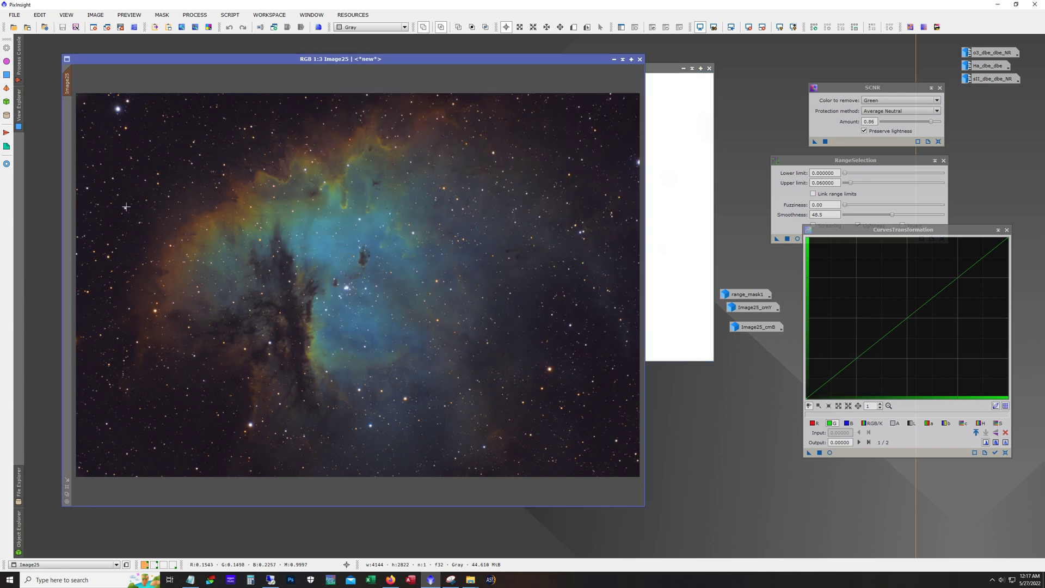
Show the mask overlay on Image25 and invert the mask so the nebula's blue core is editable
click(680, 28)
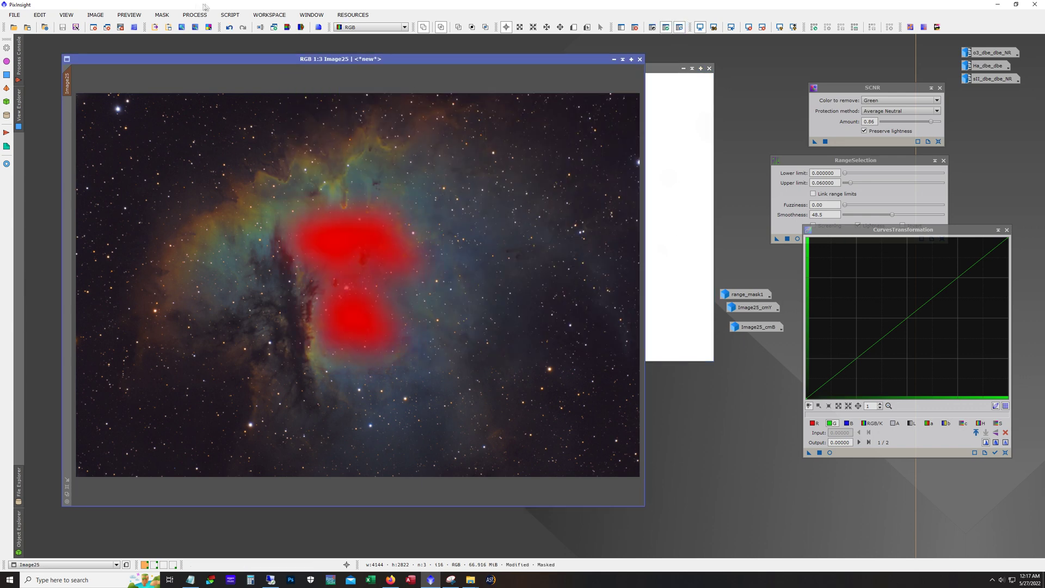
click(154, 15)
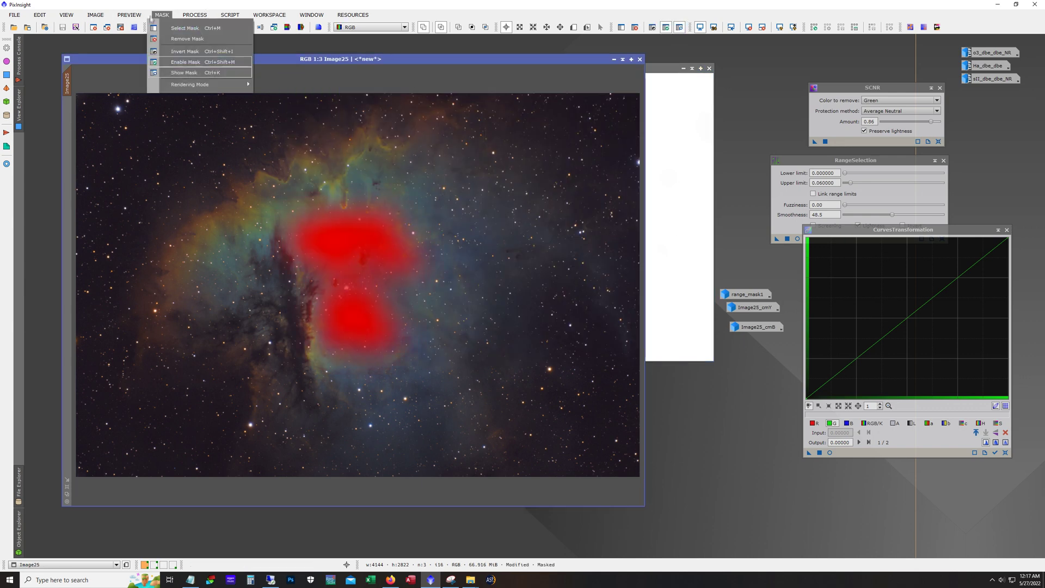
click(161, 52)
With real-time preview, lower masked Image25's green curve slightly and raise RGB/K at input 0.468 to output 0.523, apply, and reset the curves
click(830, 452)
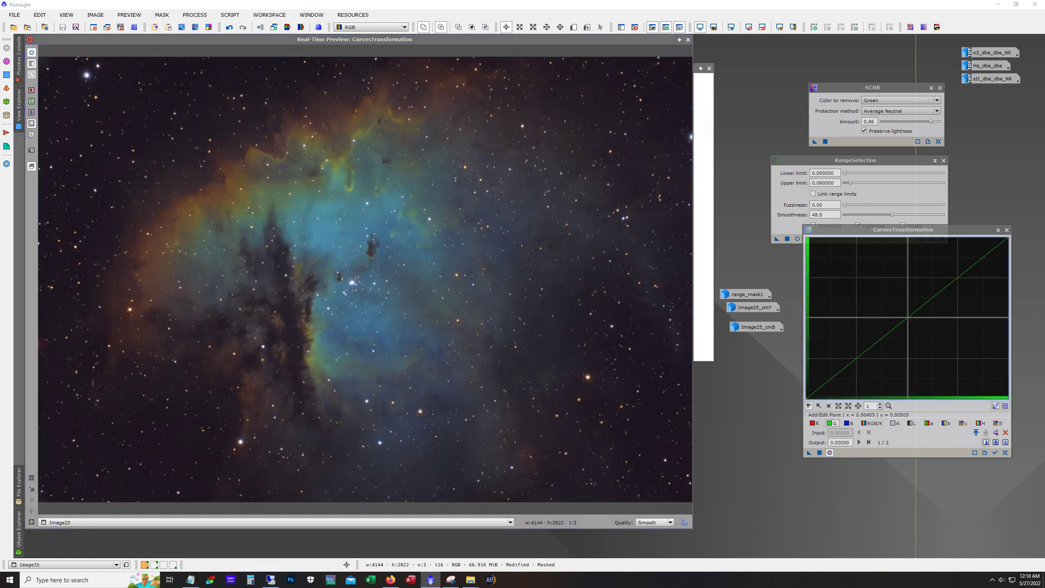
click(910, 320)
drag(910, 320, 914, 323)
click(872, 423)
click(903, 315)
drag(903, 316, 900, 314)
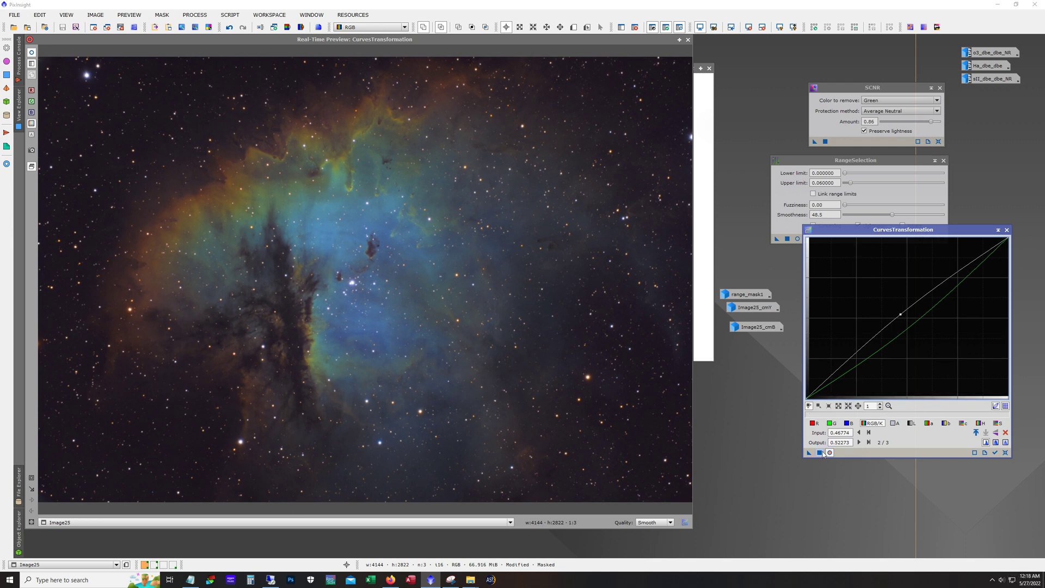
click(1005, 452)
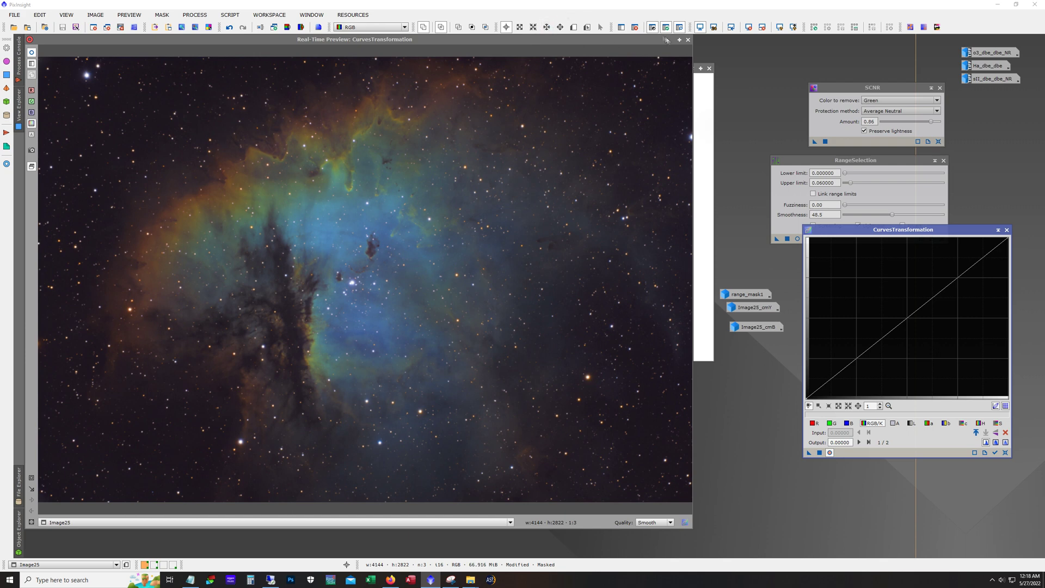
Remove Image25's mask, apply an RGB/K curve through input 0.460, output 0.523 and input 0.185, output 0.197, and reset the curves
click(634, 27)
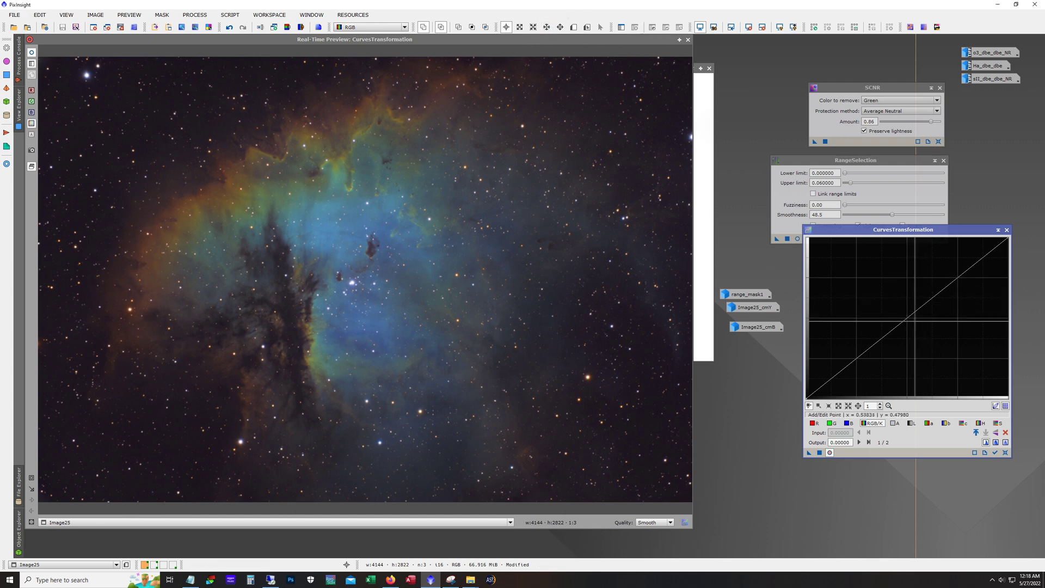
click(899, 314)
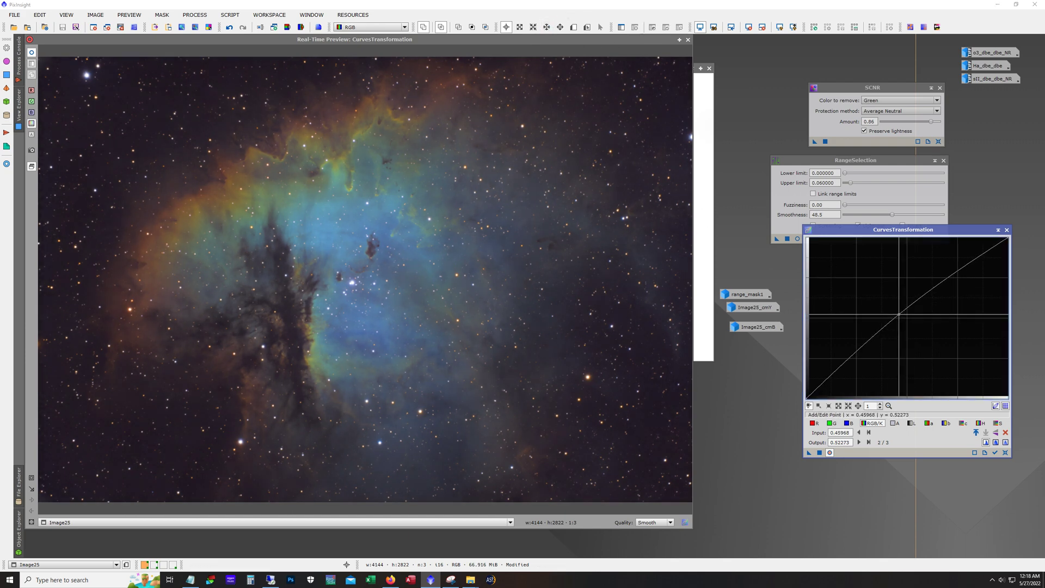
click(843, 366)
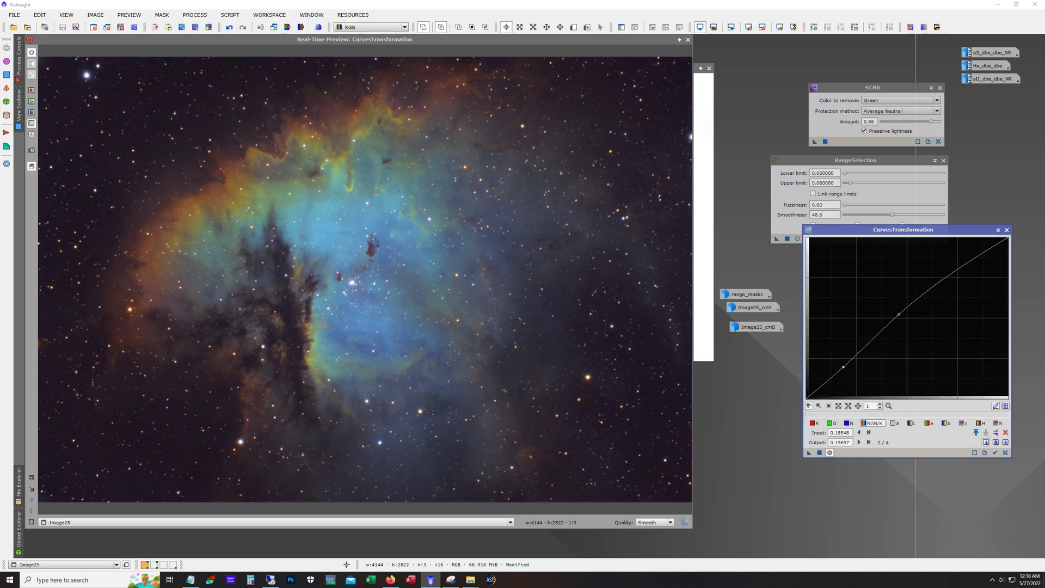
click(1005, 453)
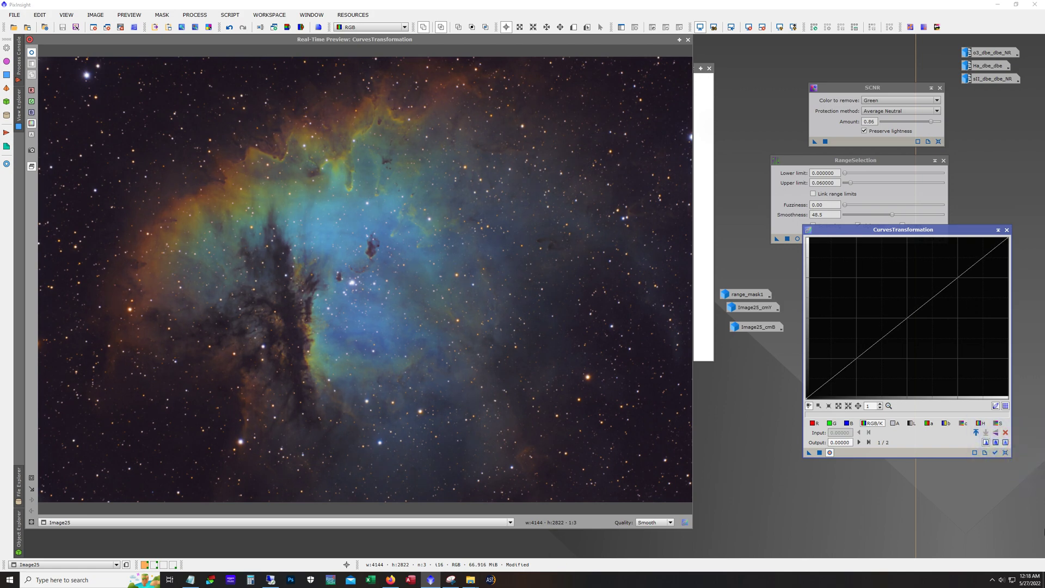
Close the real-time preview and minimise both Image25 and range_mask to uncover the colour swatches
click(688, 40)
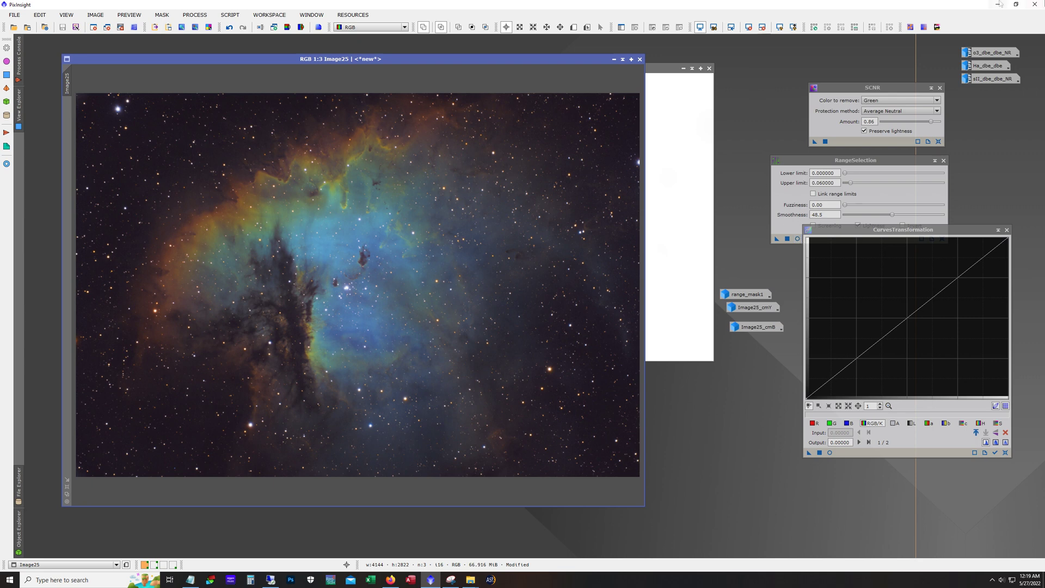
click(614, 59)
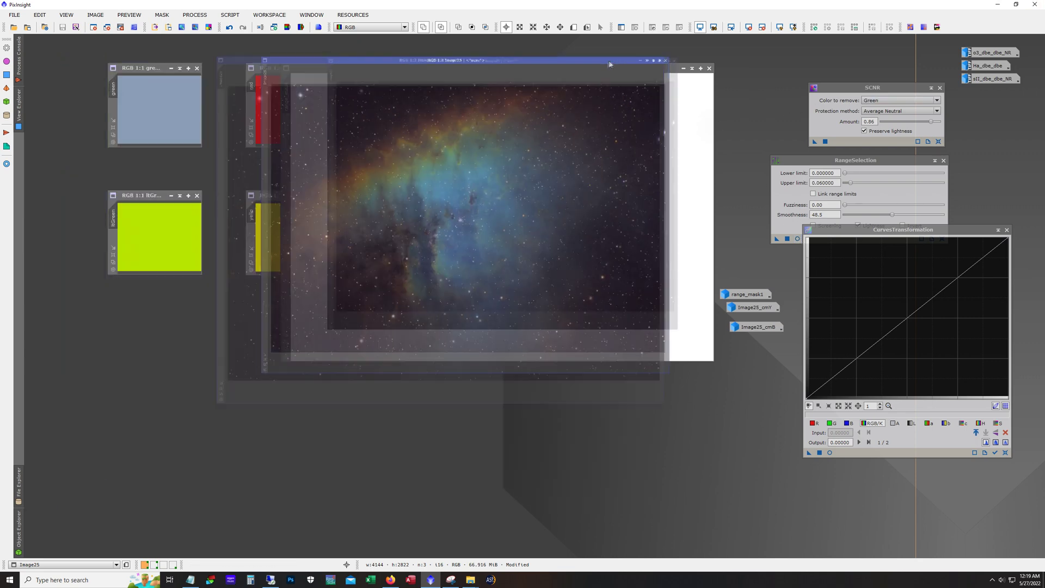
click(683, 68)
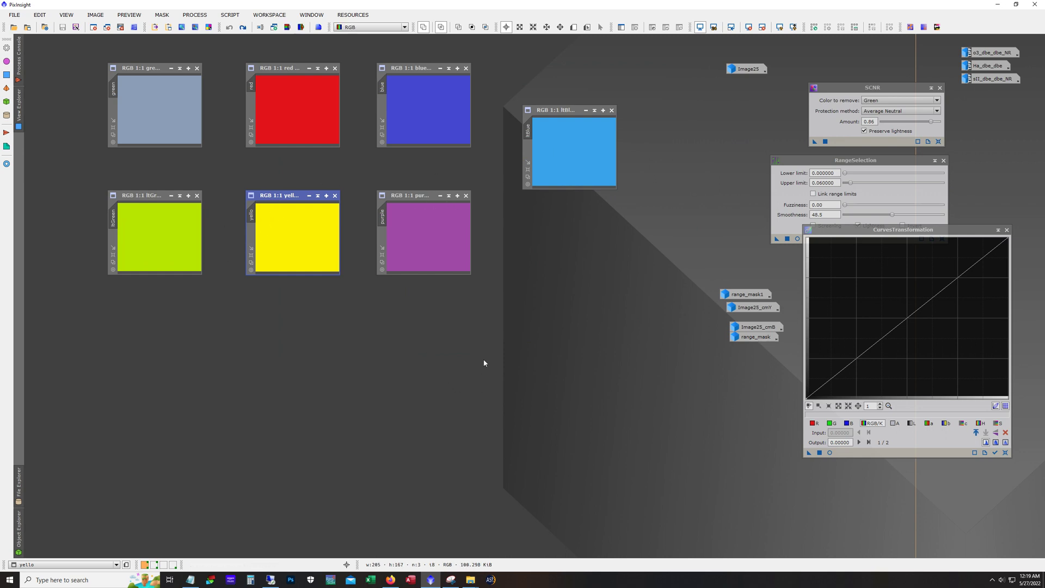